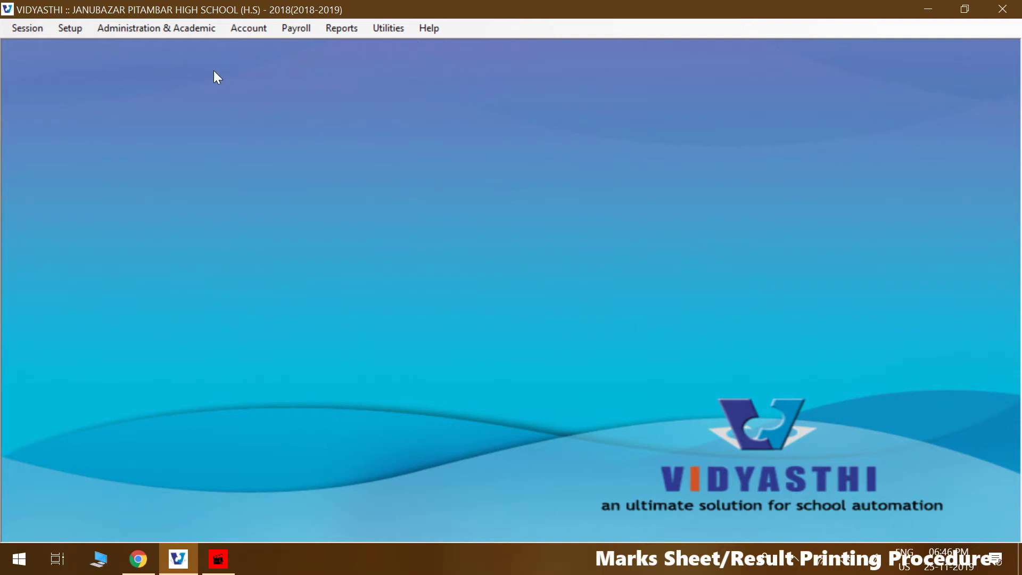
Step: Open the Board Format (V-X) progress report form and move its window slightly upward
click(152, 28)
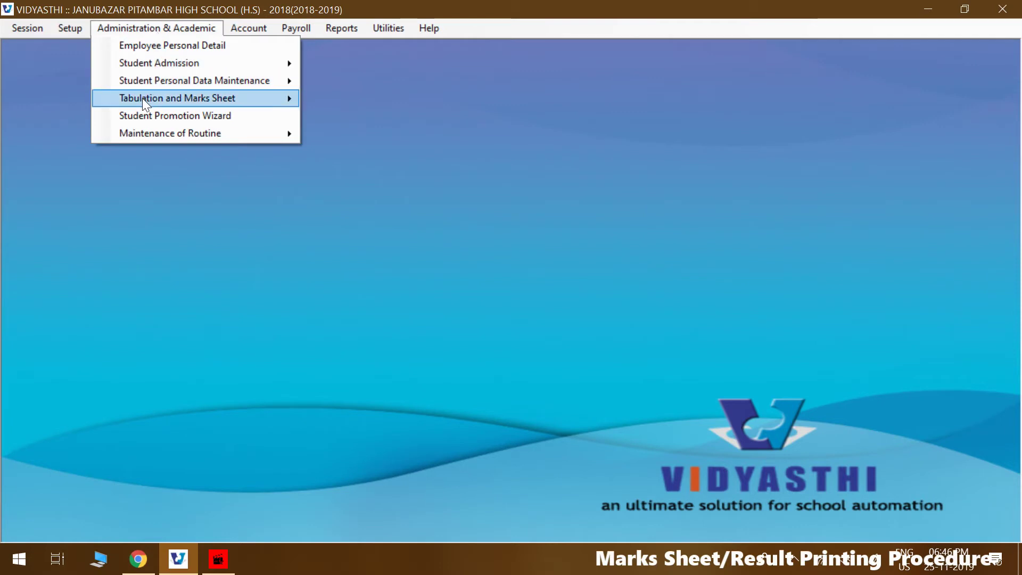
mouse_move(142, 97)
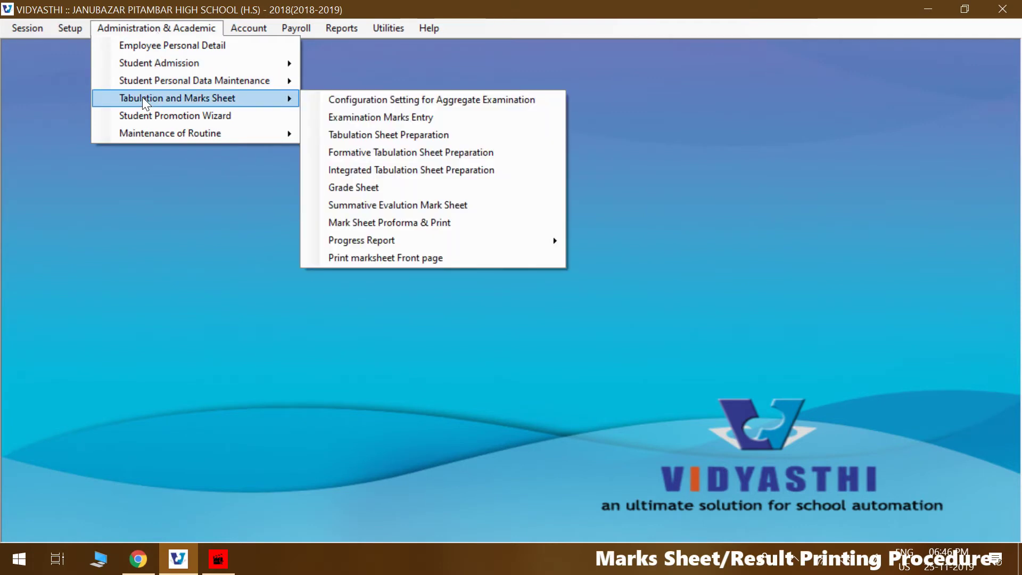
mouse_move(404, 242)
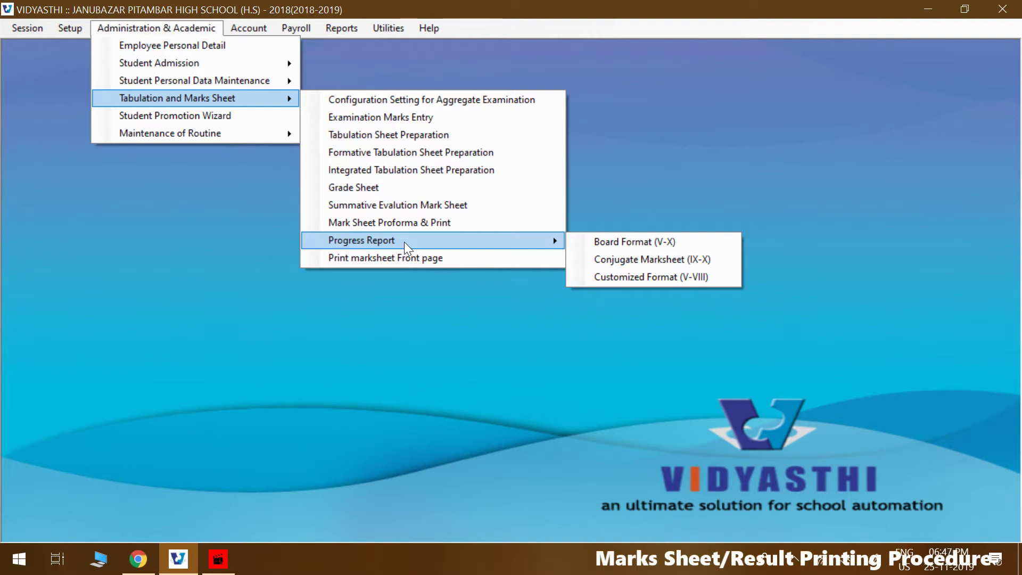
click(611, 241)
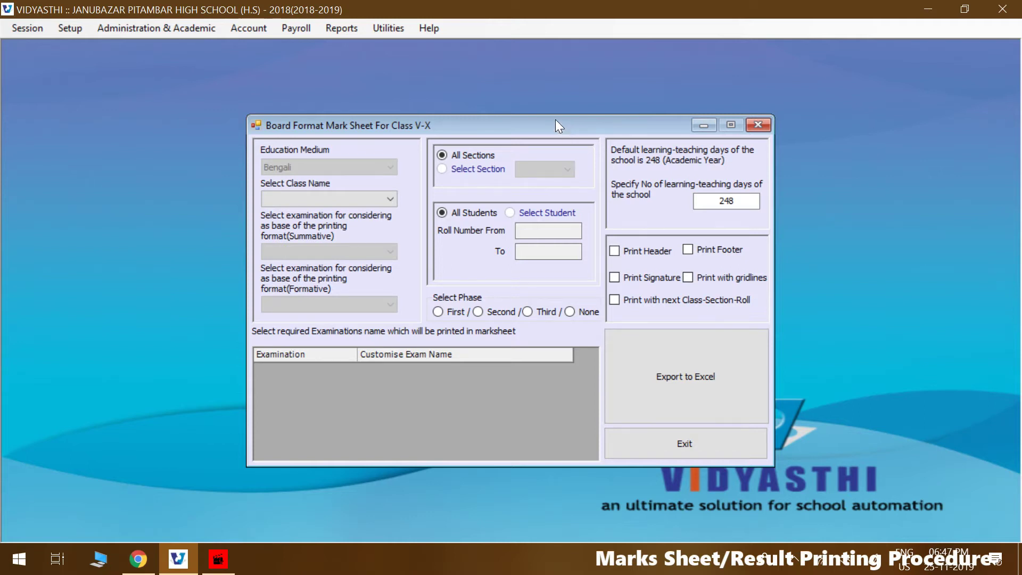
drag(554, 119, 543, 86)
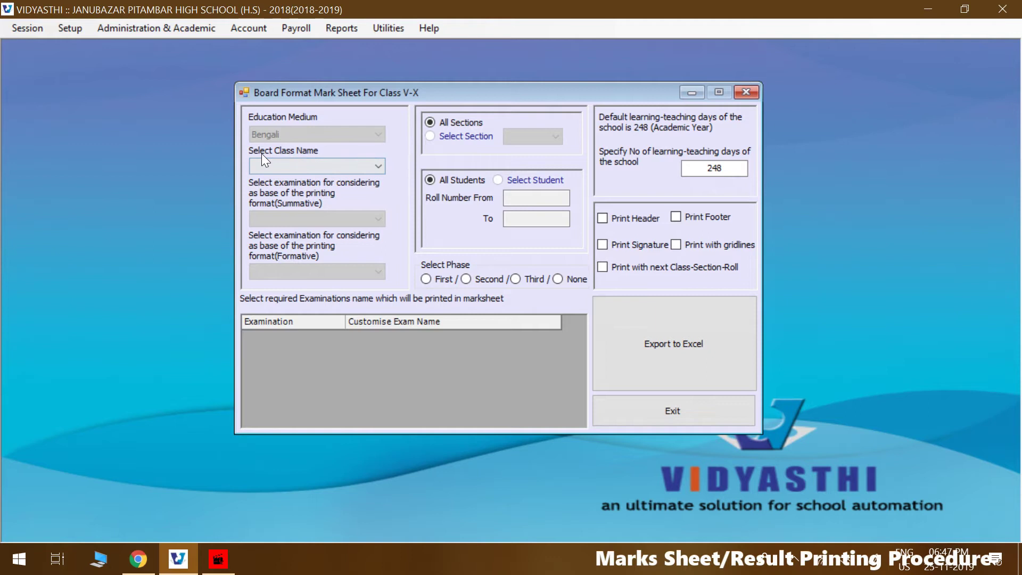
Step: Choose class V with base examinations S3 (summative) and F3 (formative), section A, and selected students with roll numbers 1 to 2
click(353, 165)
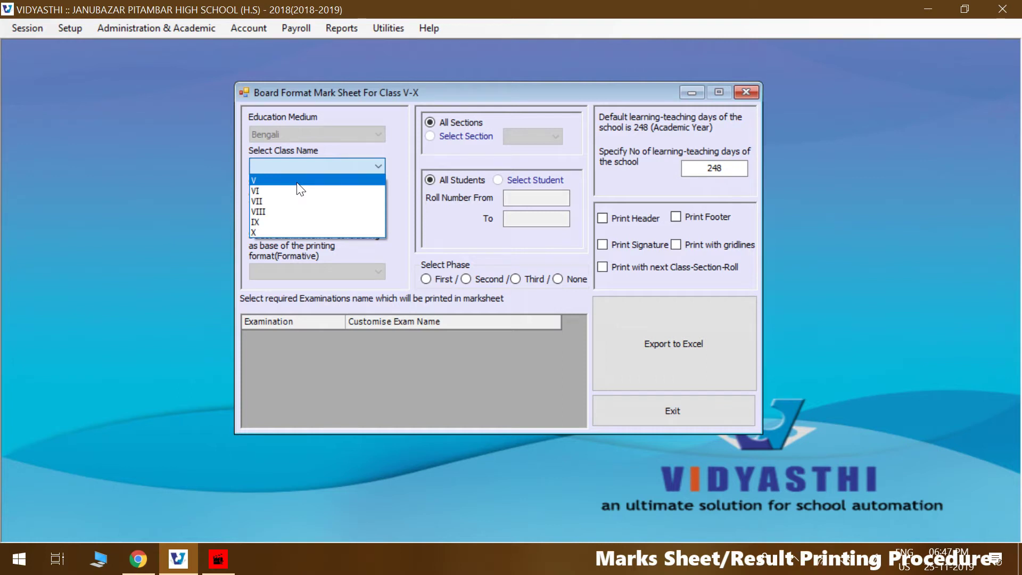
click(297, 181)
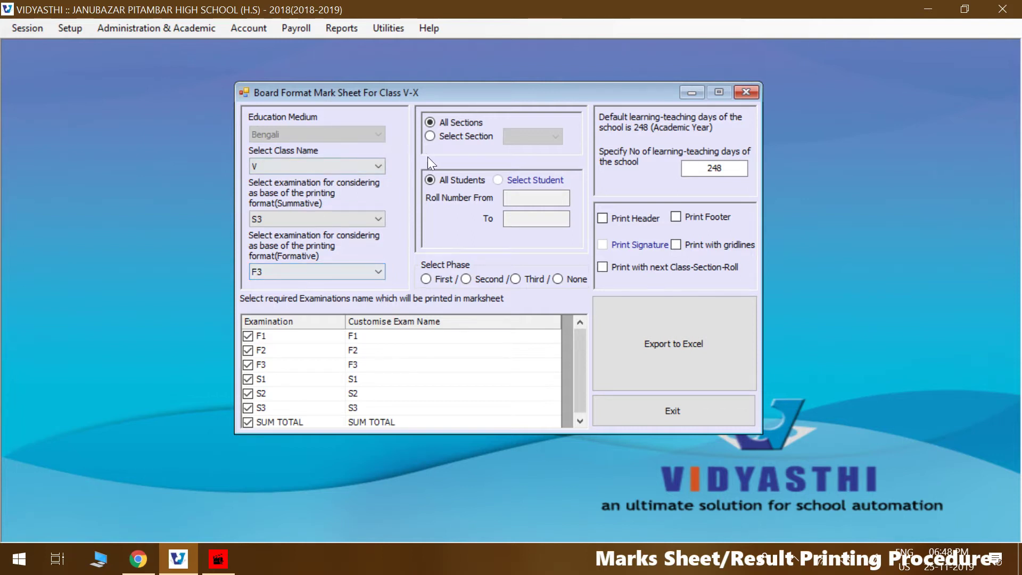
click(464, 135)
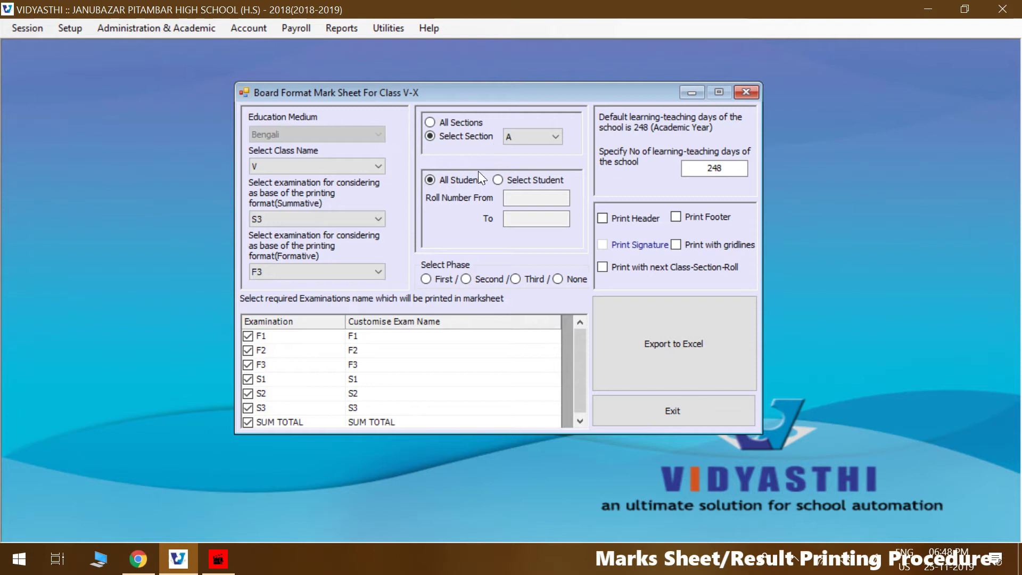
click(500, 180)
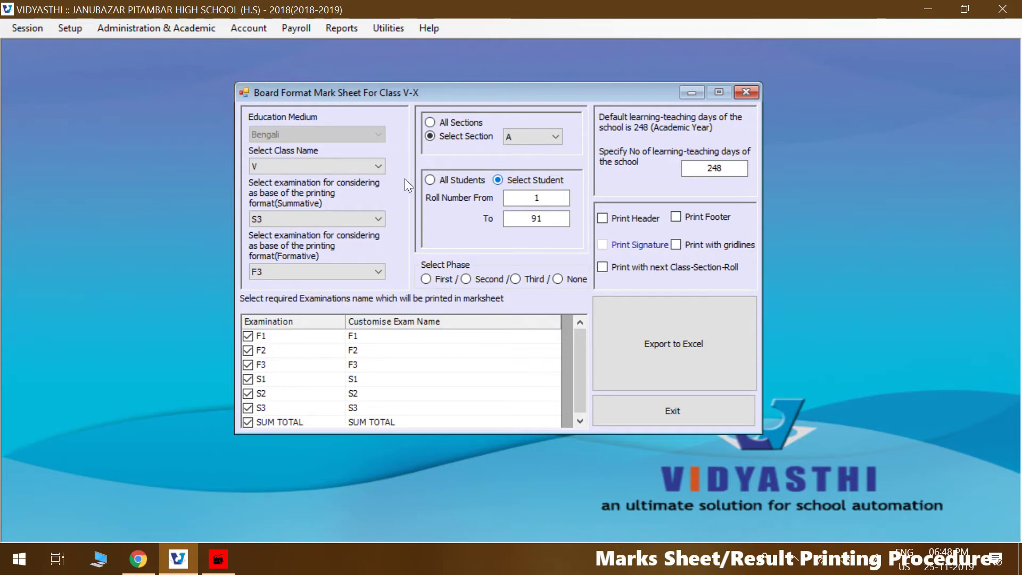
double_click(559, 217)
text(2)
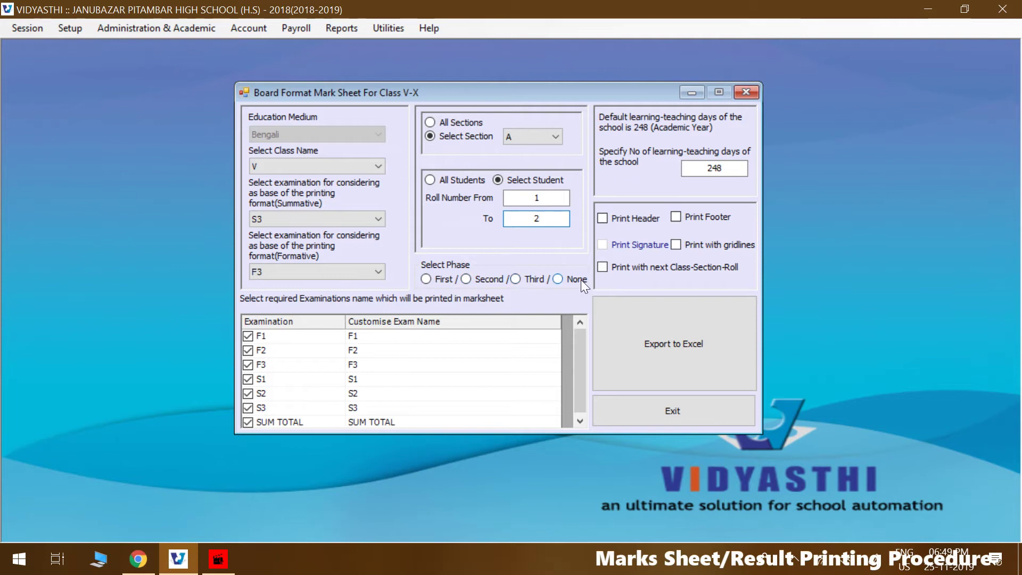
Step: Export the mark sheets to Excel with phase None and header, footer, gridlines and next Class-Section-Roll printing enabled
click(557, 280)
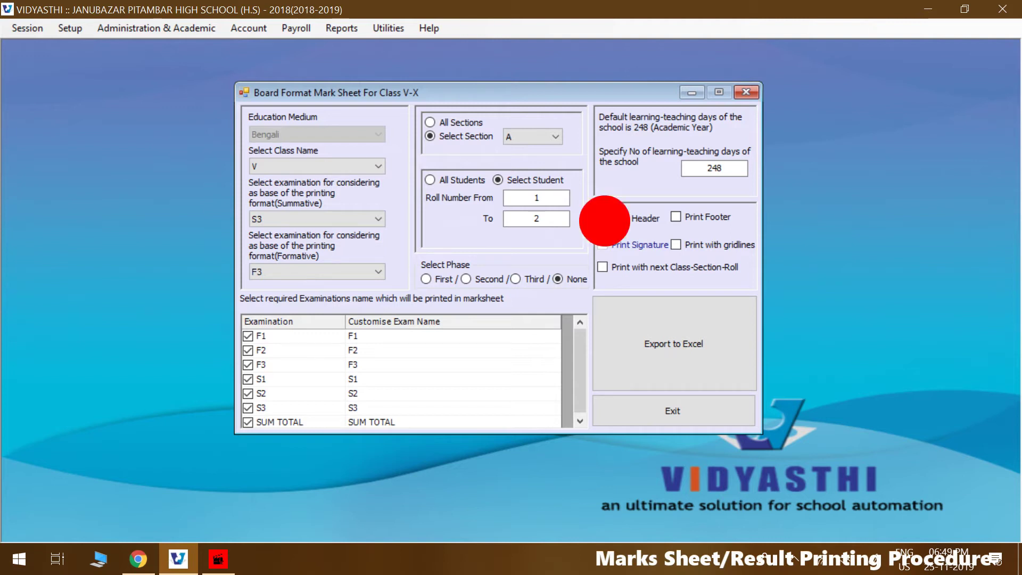
click(675, 216)
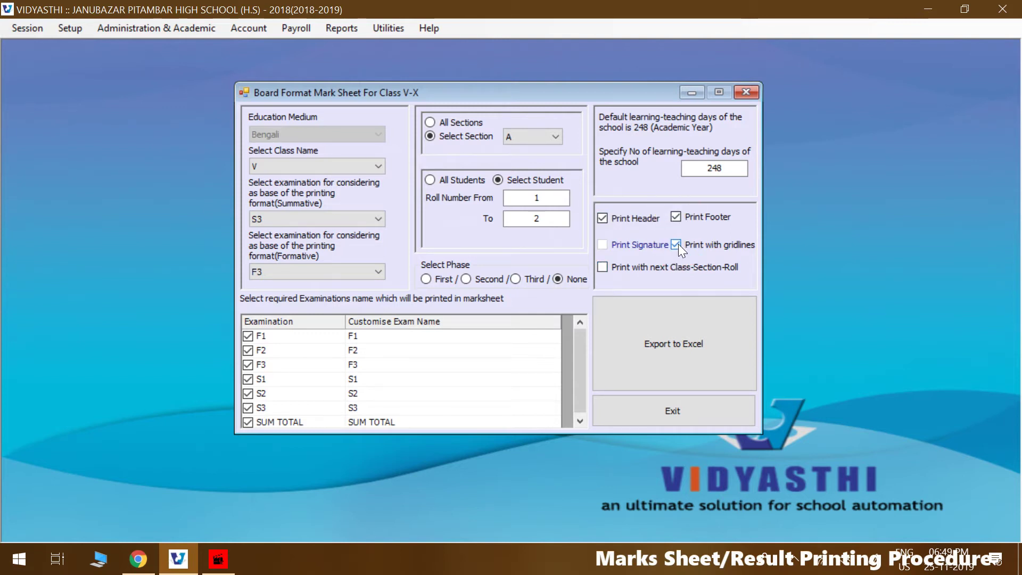
click(601, 270)
click(663, 346)
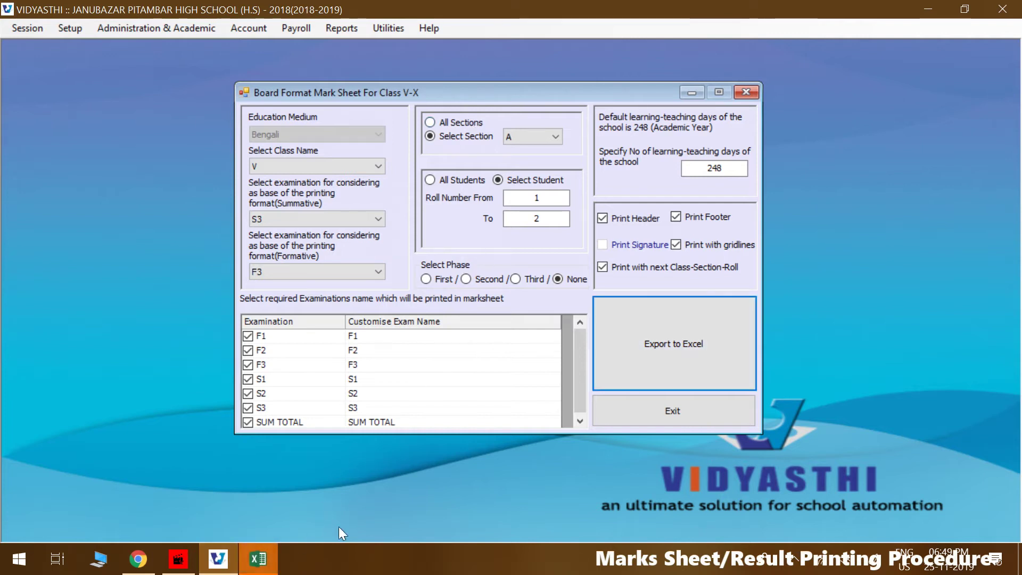
Step: Switch to the exported Excel workbook and review the indicators, subjects, marks and grades on the first student's report card
click(273, 558)
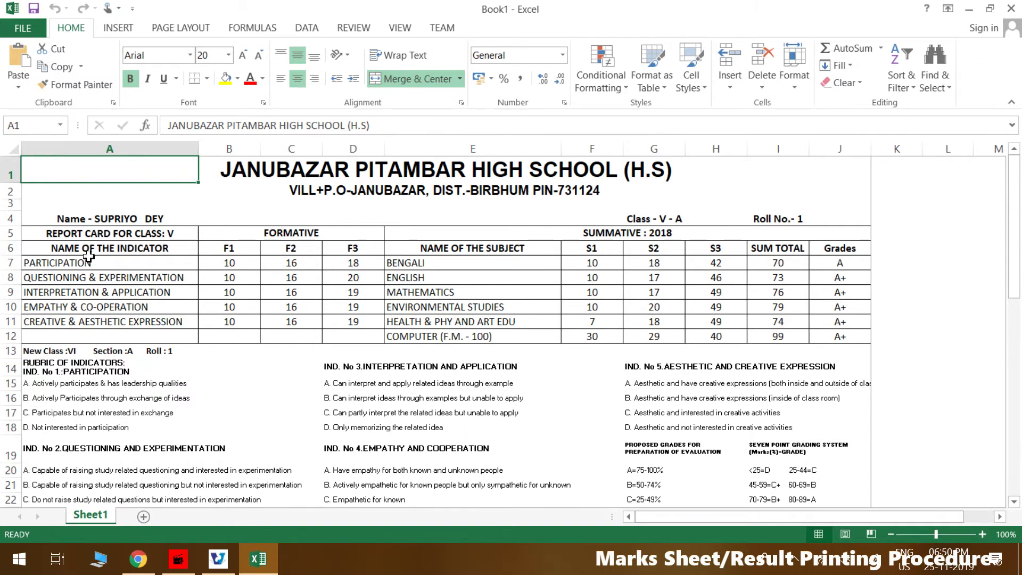
drag(75, 264, 68, 318)
drag(506, 277, 513, 303)
drag(237, 263, 349, 322)
drag(591, 260, 827, 336)
click(527, 426)
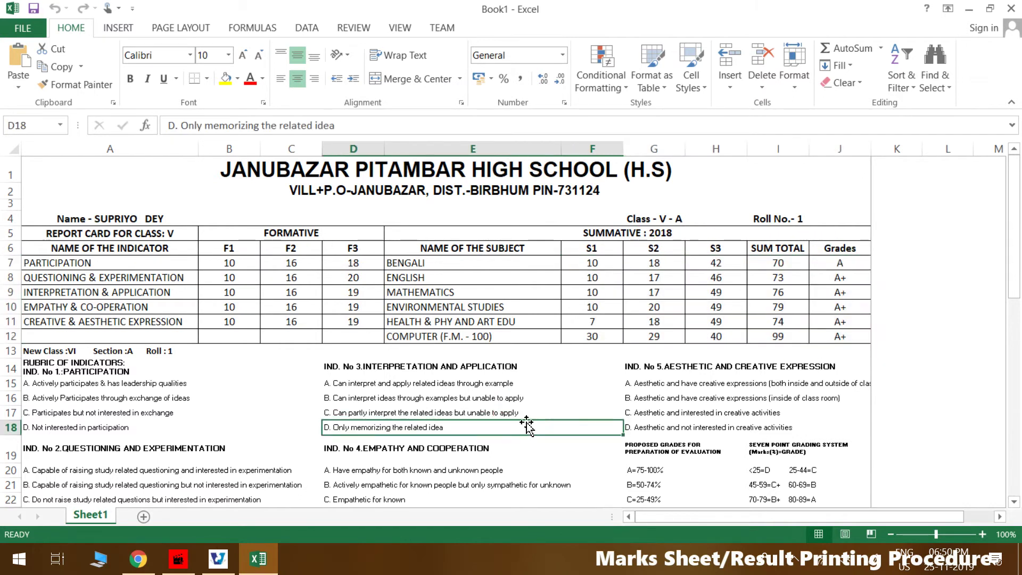
Step: Examine the rubric and signature lines of the first report card and the second student's report card below it
click(12, 8)
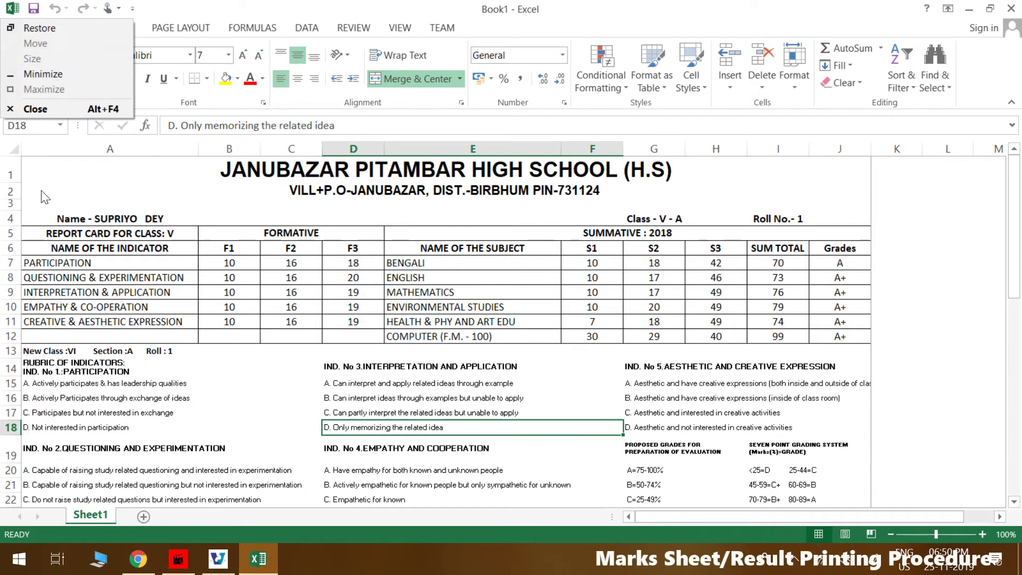
click(72, 231)
scroll(217, 353, down, 7)
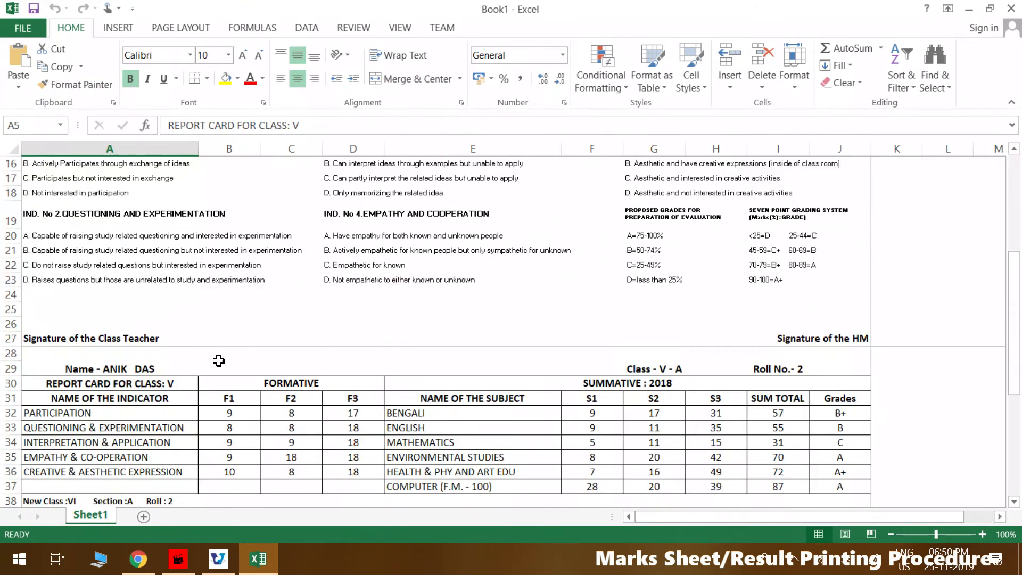
scroll(306, 389, down, 6)
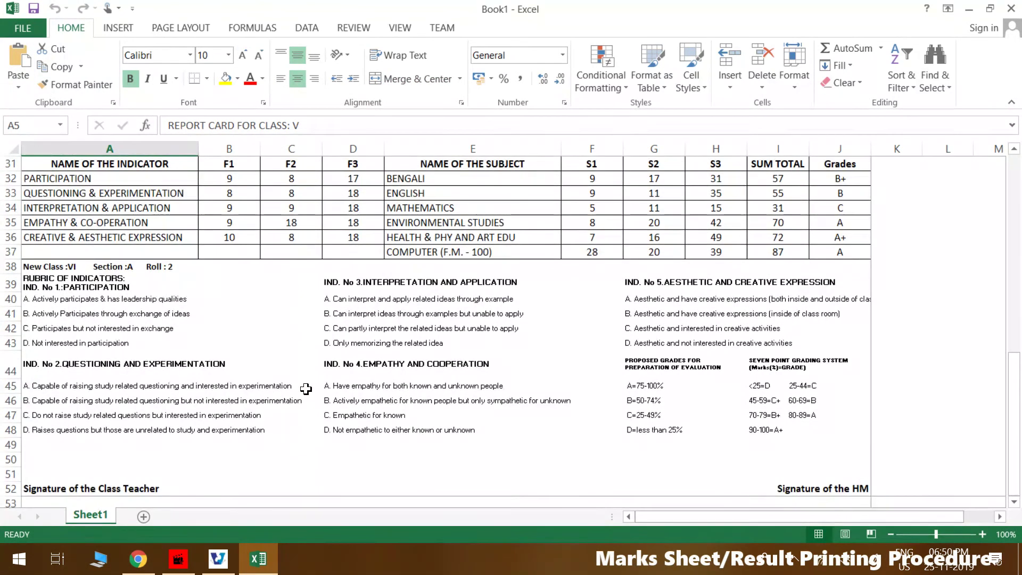
scroll(306, 389, up, 13)
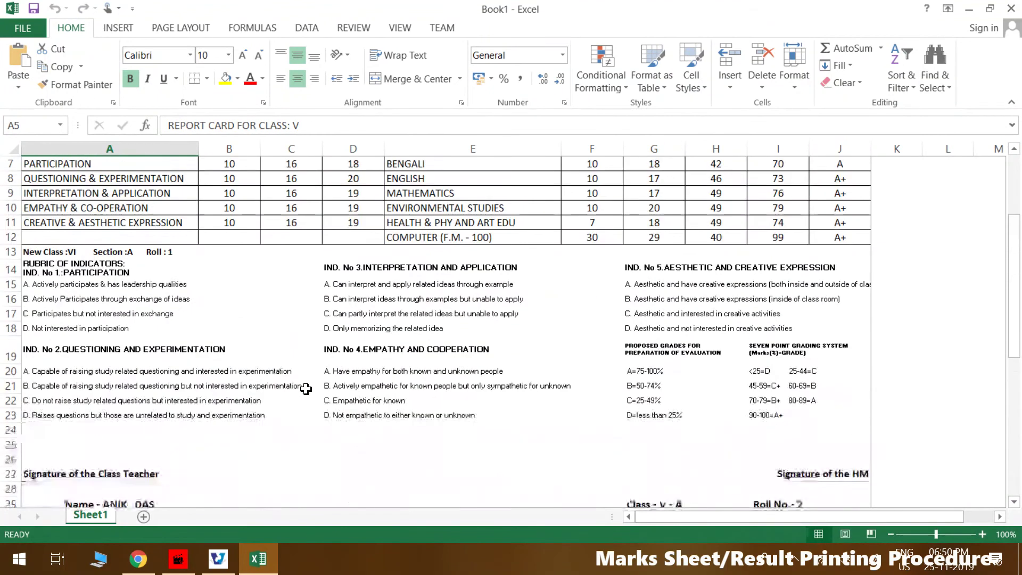
scroll(306, 389, down, 3)
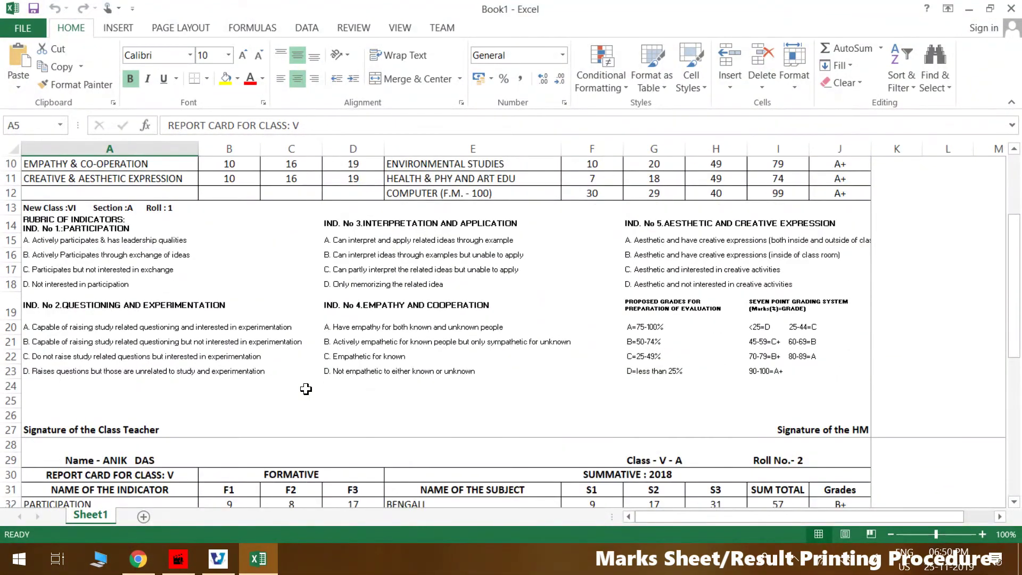
Step: Check the print preview of both report card pages from the page setup
click(176, 28)
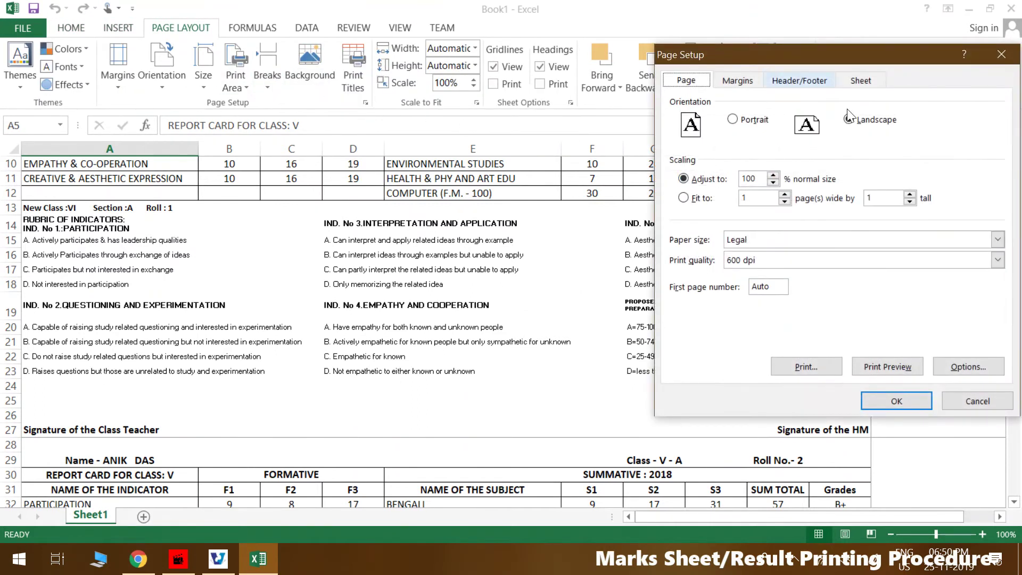
click(916, 366)
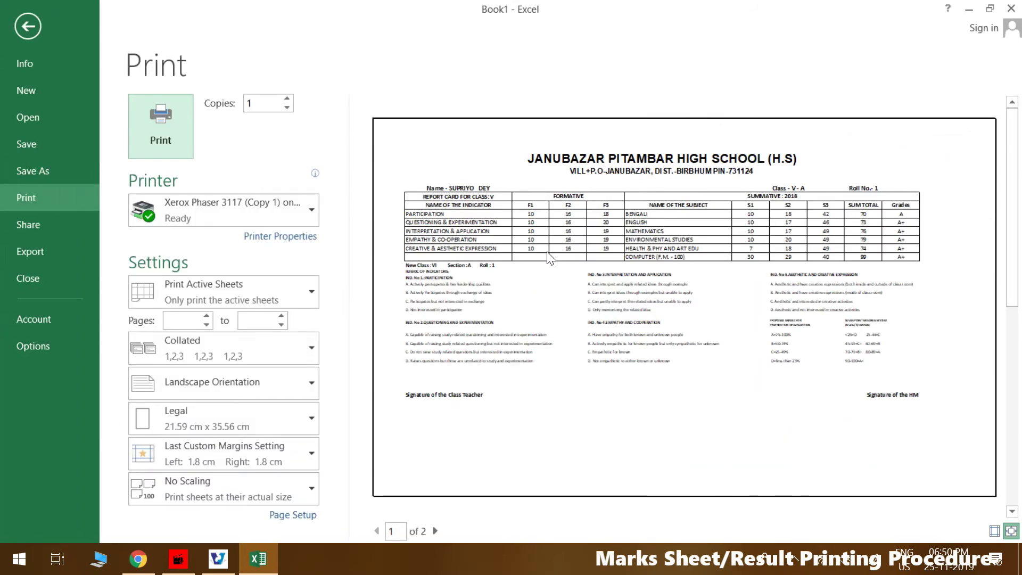
click(435, 531)
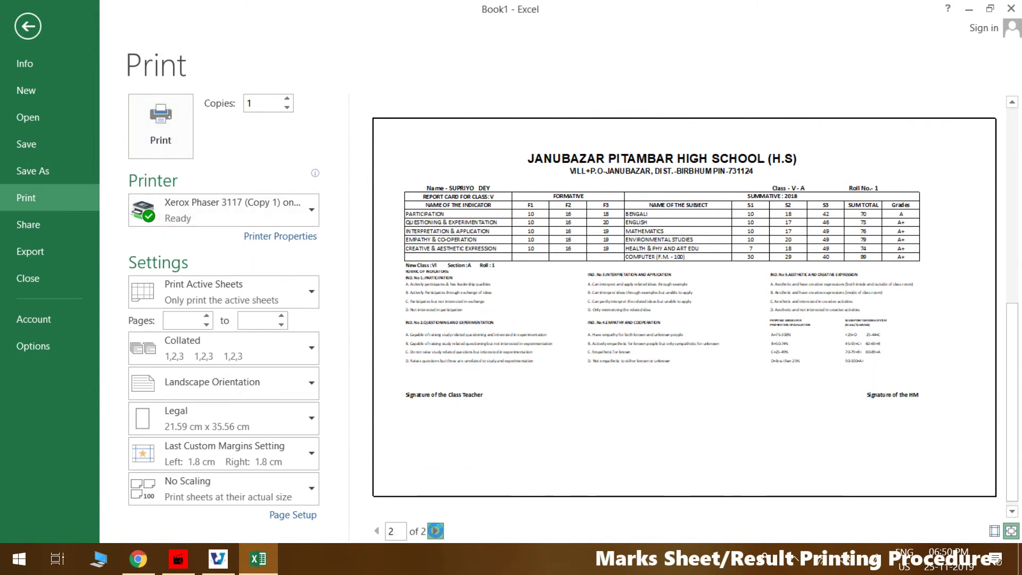
click(485, 317)
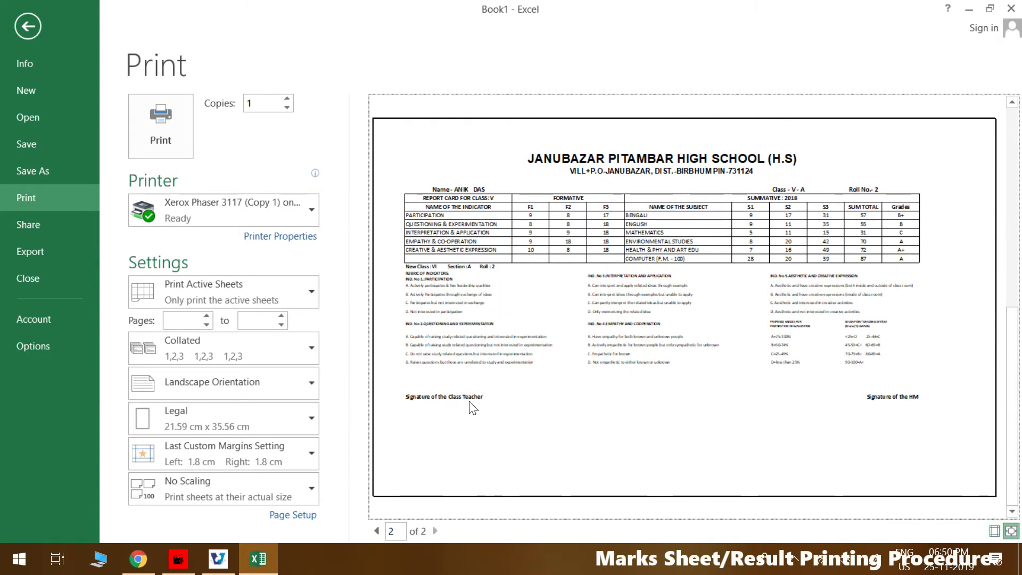
Step: Close the exported workbook without saving and close the Board Format mark sheet form
click(1010, 9)
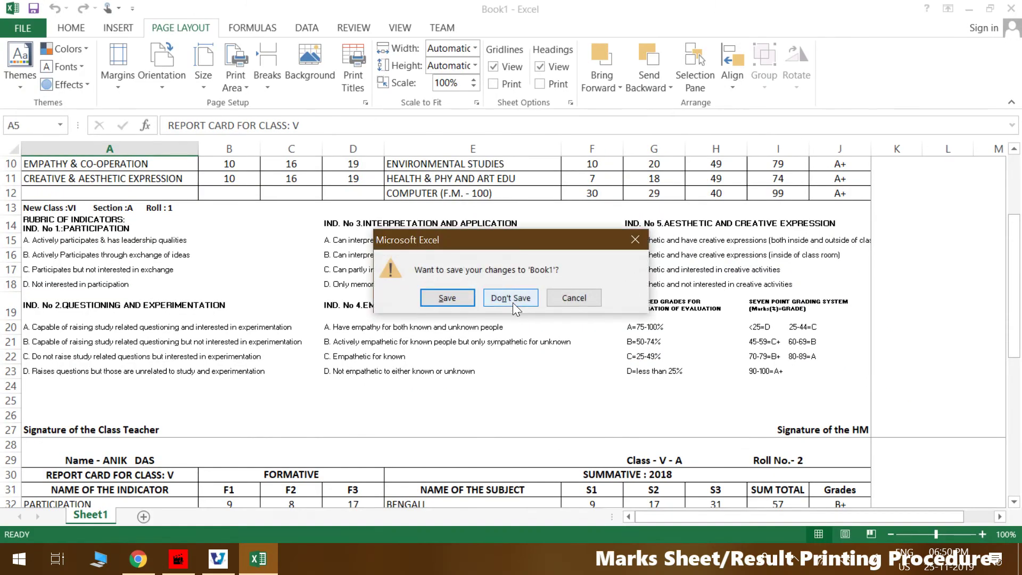
click(512, 302)
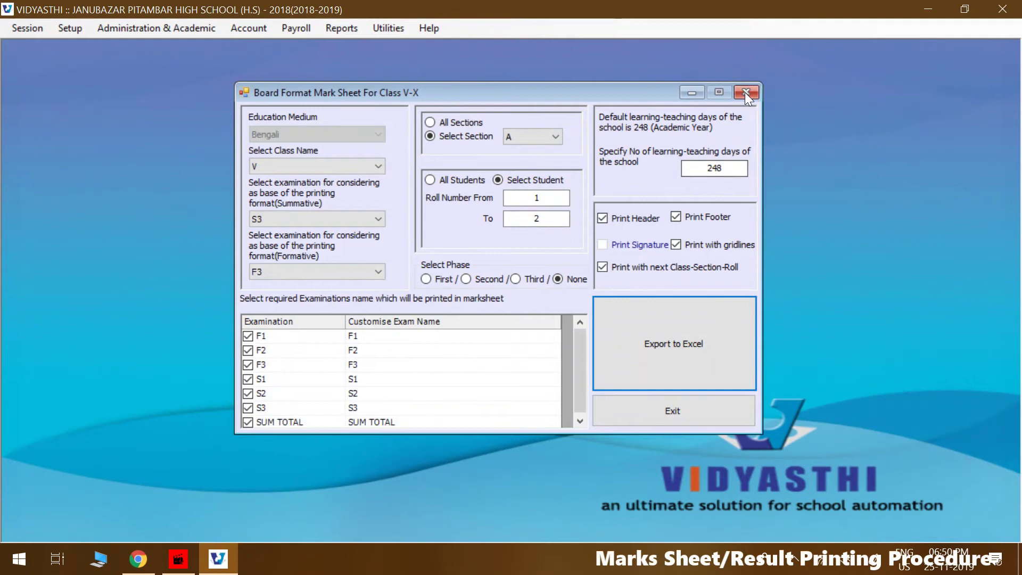
click(746, 93)
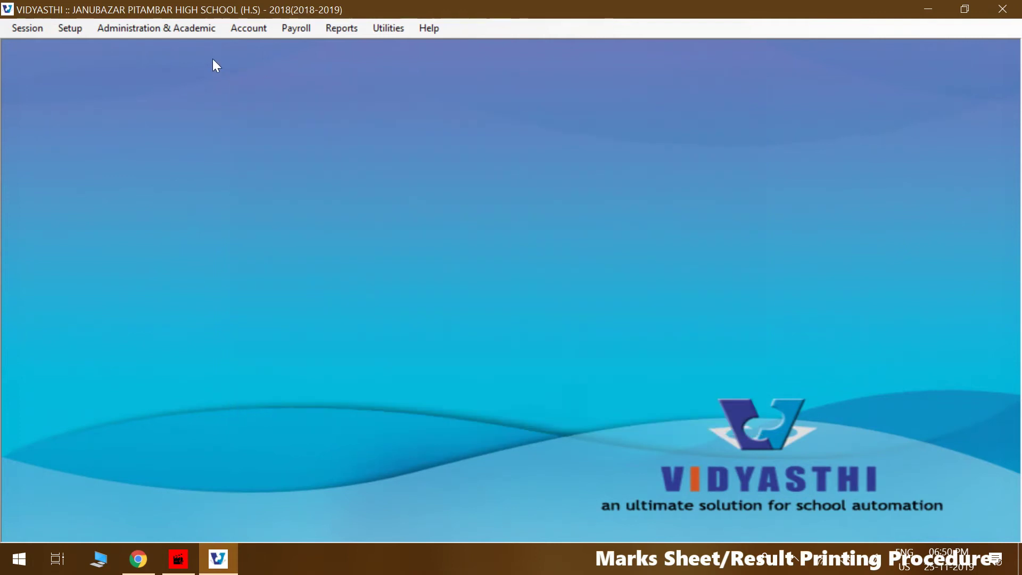
Step: Open the Conjugate Marksheet (IX-X) progress report form
click(154, 30)
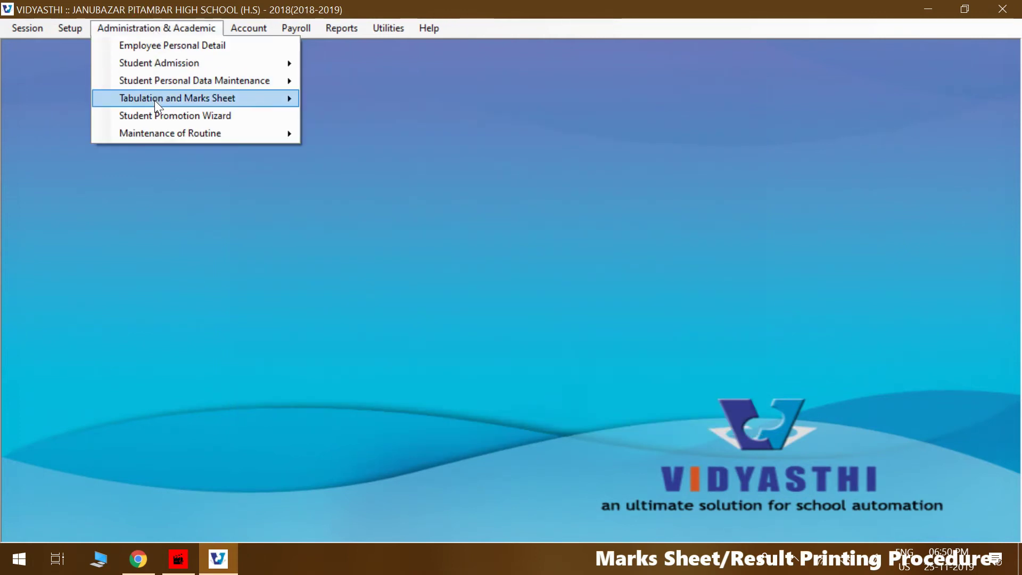
mouse_move(155, 101)
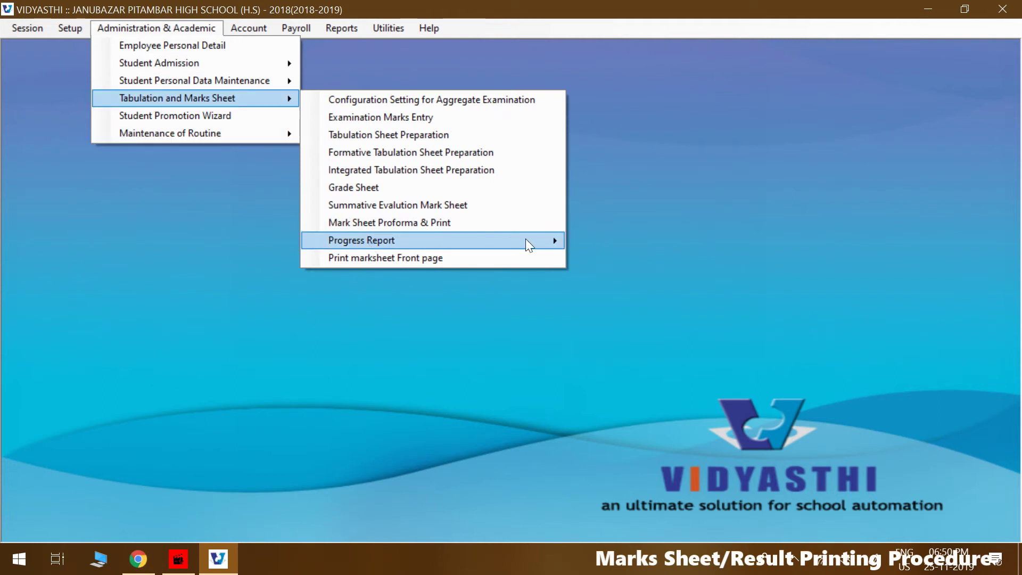
mouse_move(526, 240)
click(672, 262)
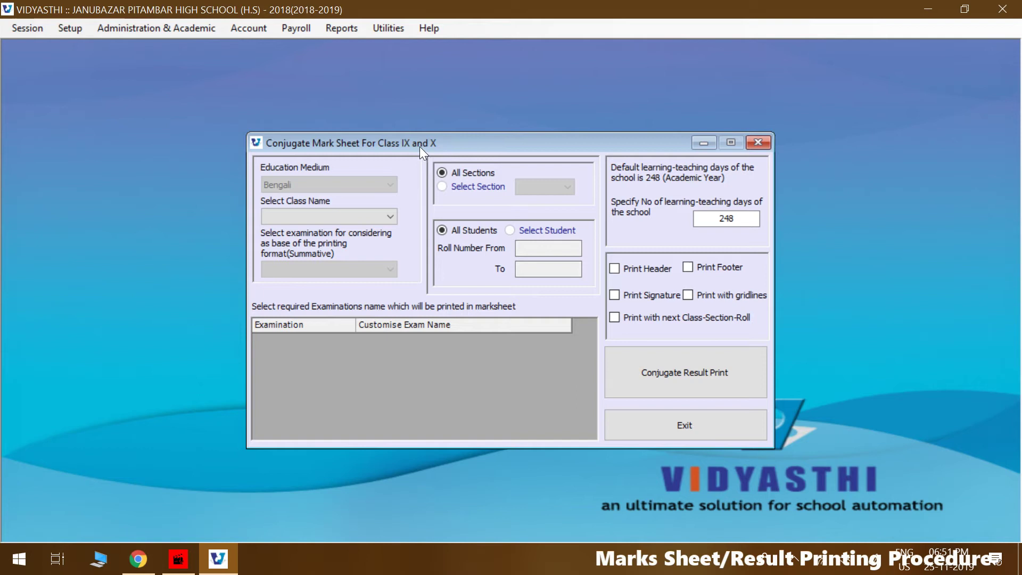
click(152, 29)
mouse_move(152, 101)
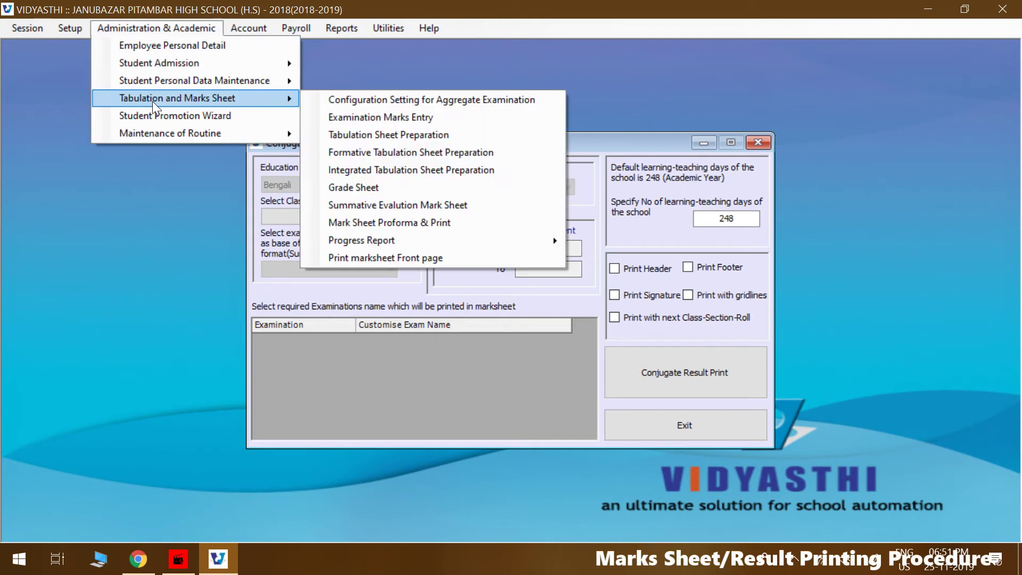
click(372, 243)
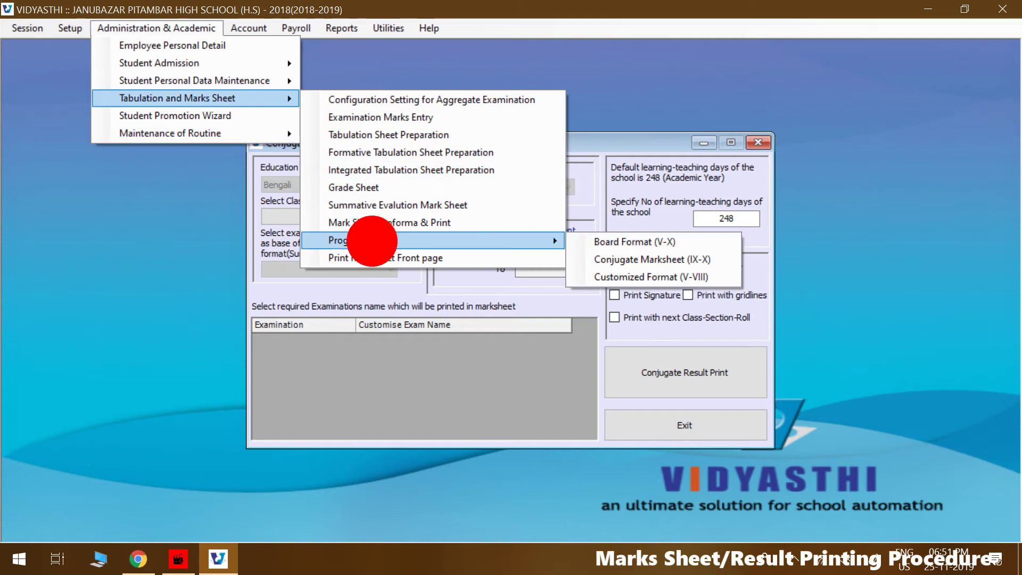
click(634, 259)
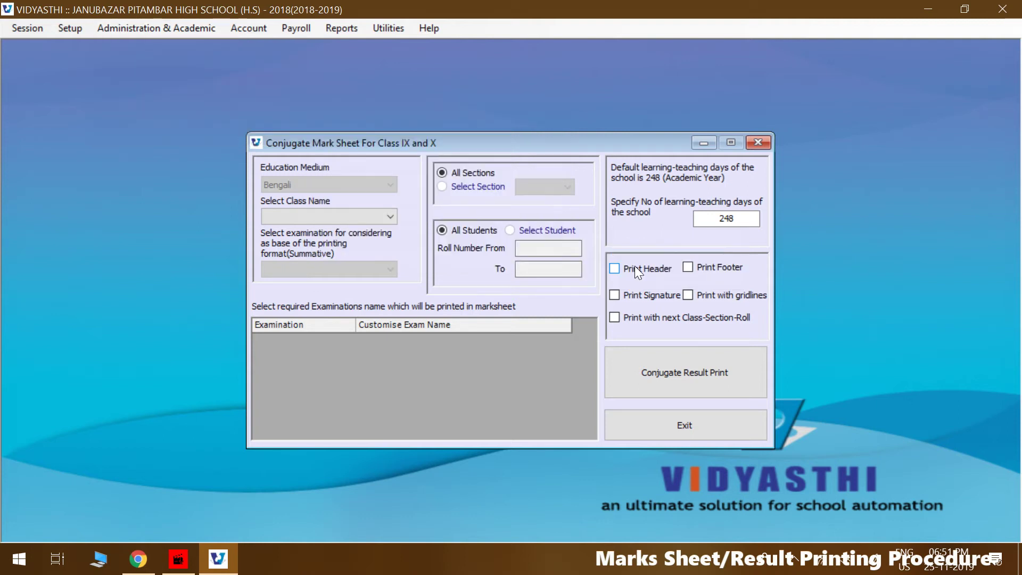
Step: Select class IX with TP3 as the summative base examination for the conjugate mark sheet
click(355, 215)
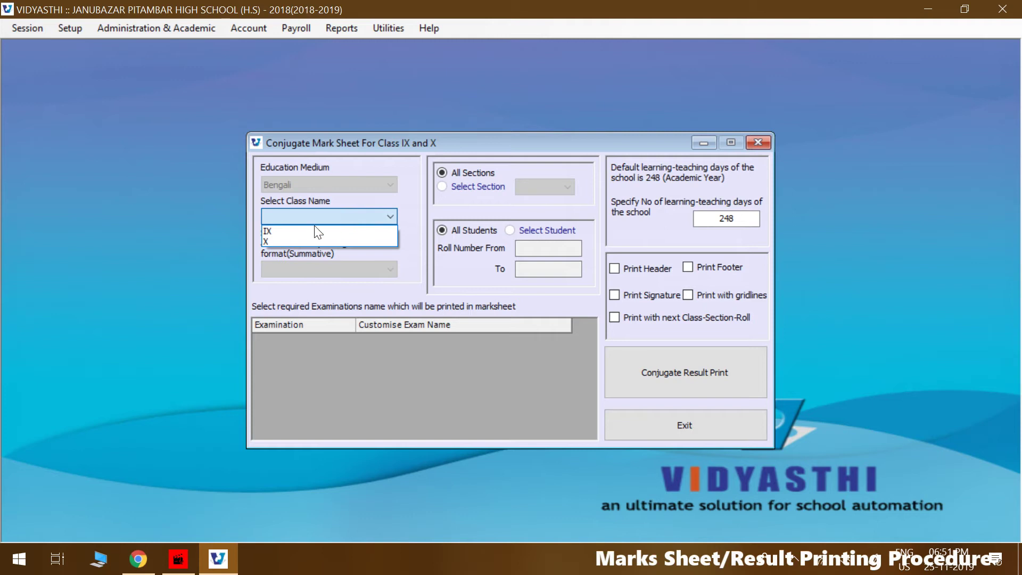
click(290, 232)
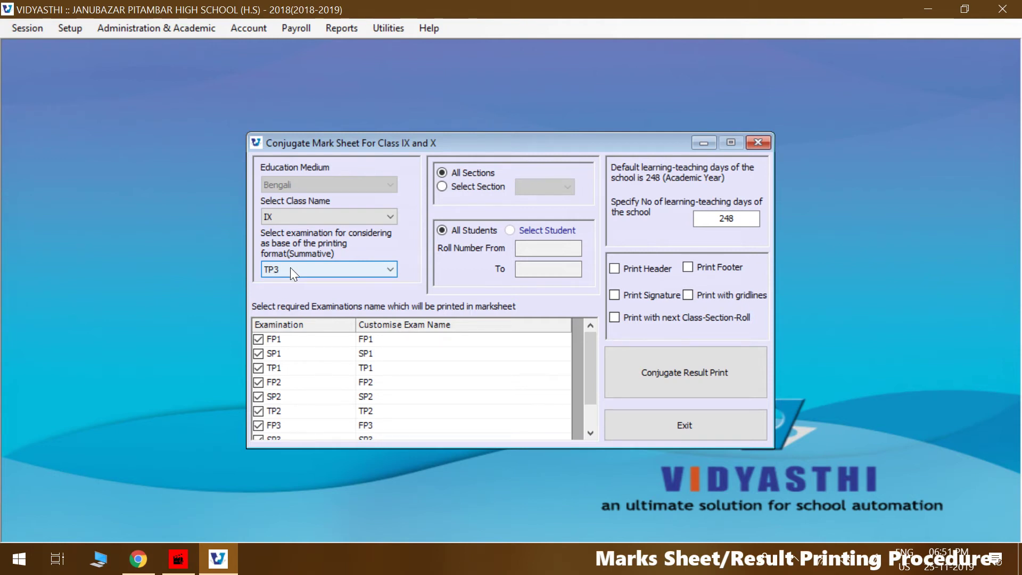
Step: Limit the conjugate mark sheet to section A, students with roll numbers 1 to 2
click(467, 187)
click(548, 232)
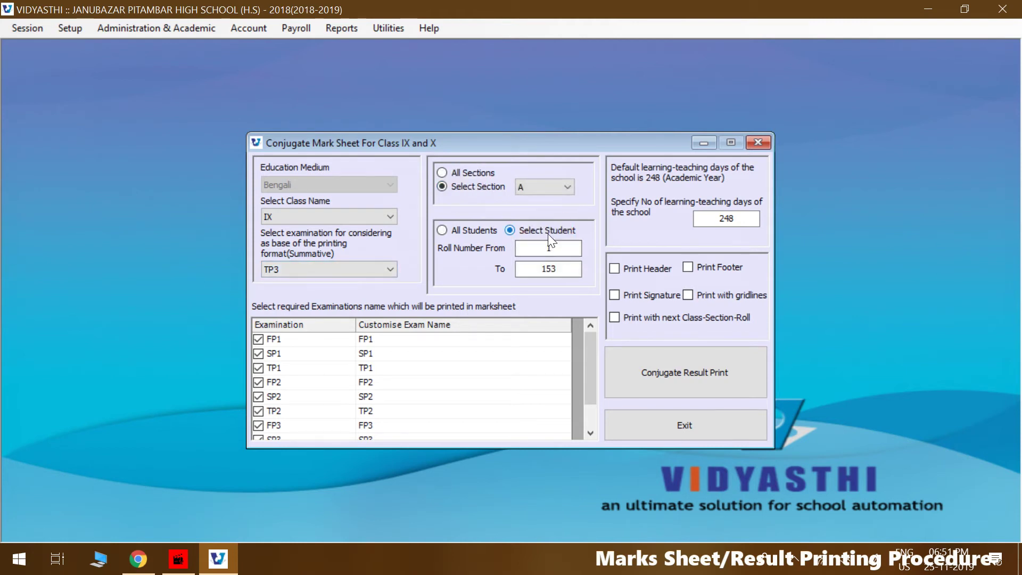
double_click(563, 269)
text(2)
Step: Enable printing of the header, footer, signature, gridlines and next Class-Section-Roll, and generate the conjugate result
click(628, 270)
click(685, 265)
click(685, 293)
click(612, 295)
click(624, 319)
click(667, 377)
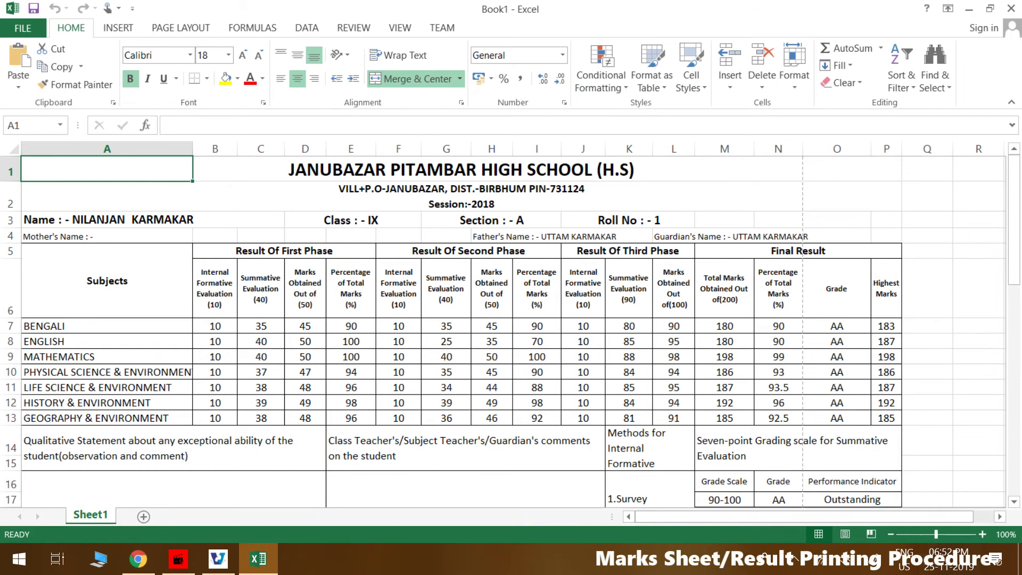
Step: Examine the exported class IX mark sheet: student details, subjects, the three phase results, and the final total marks and percentages
click(335, 194)
click(187, 222)
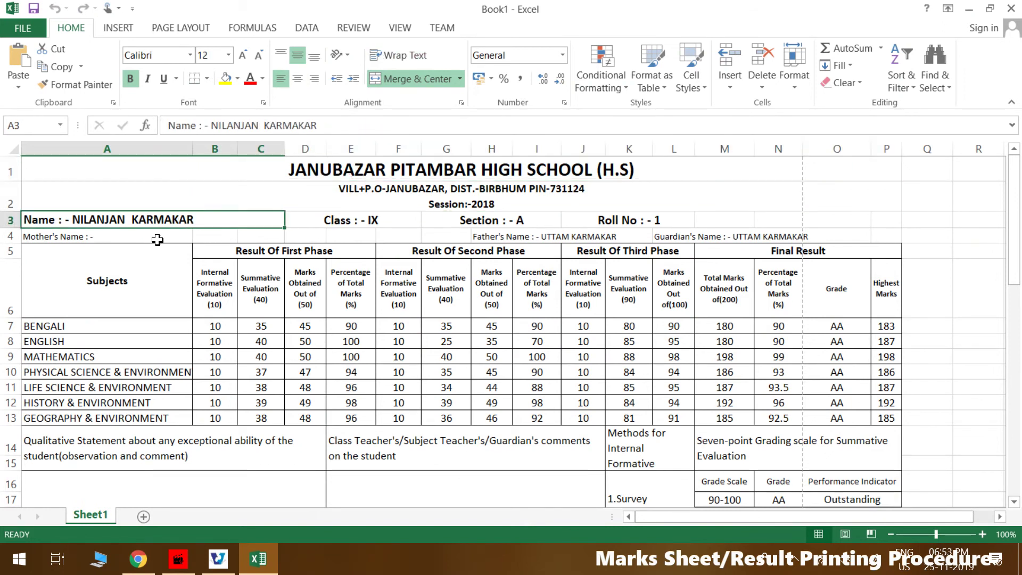
click(151, 237)
click(142, 335)
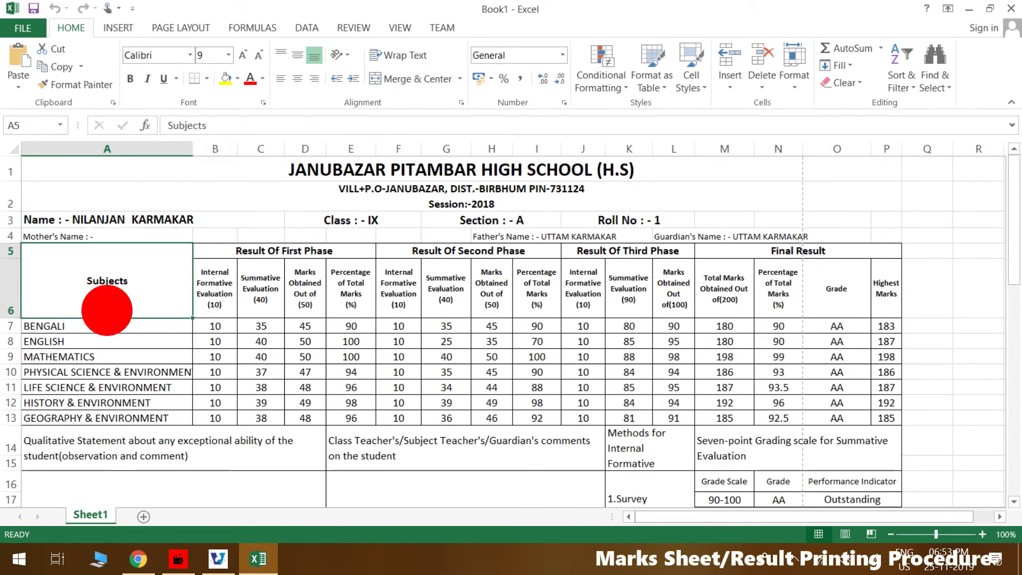
drag(110, 344, 316, 319)
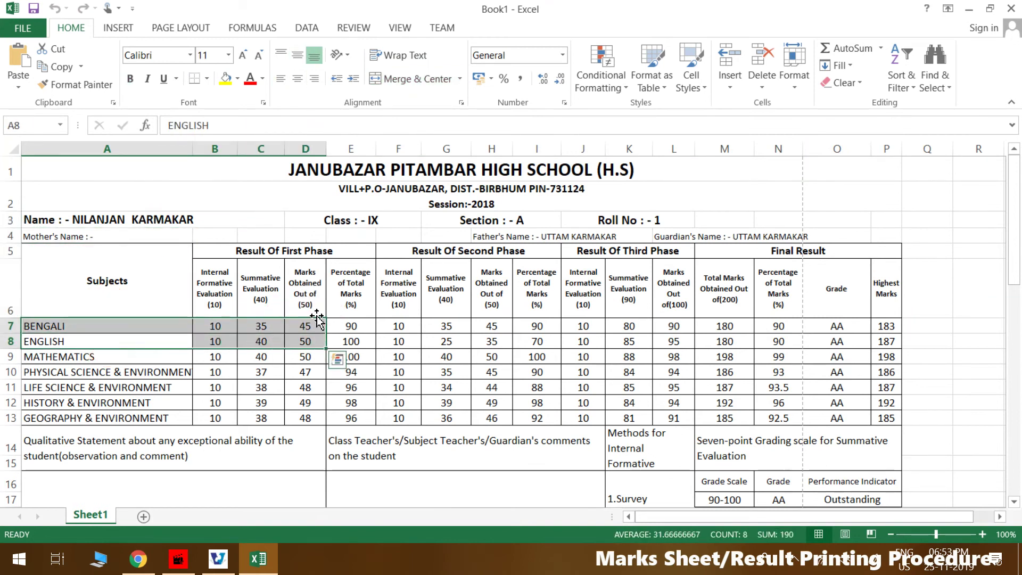
click(491, 290)
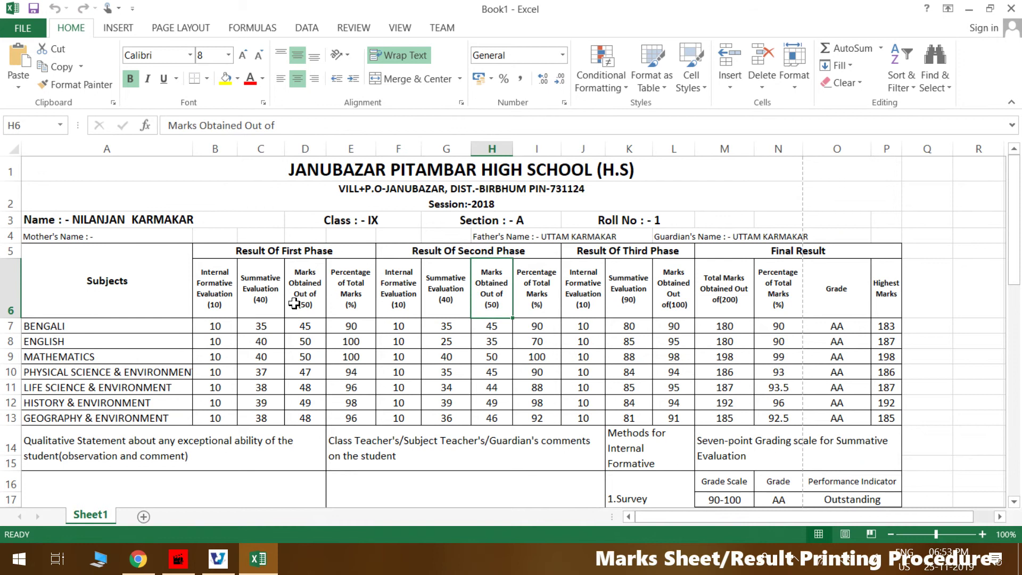
click(212, 286)
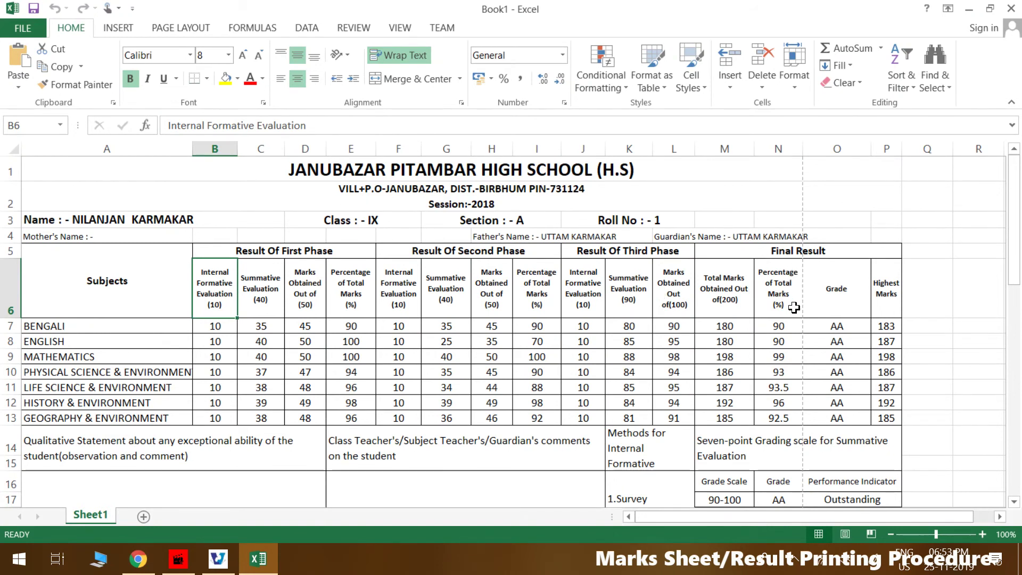
drag(736, 326, 737, 418)
drag(775, 325, 778, 418)
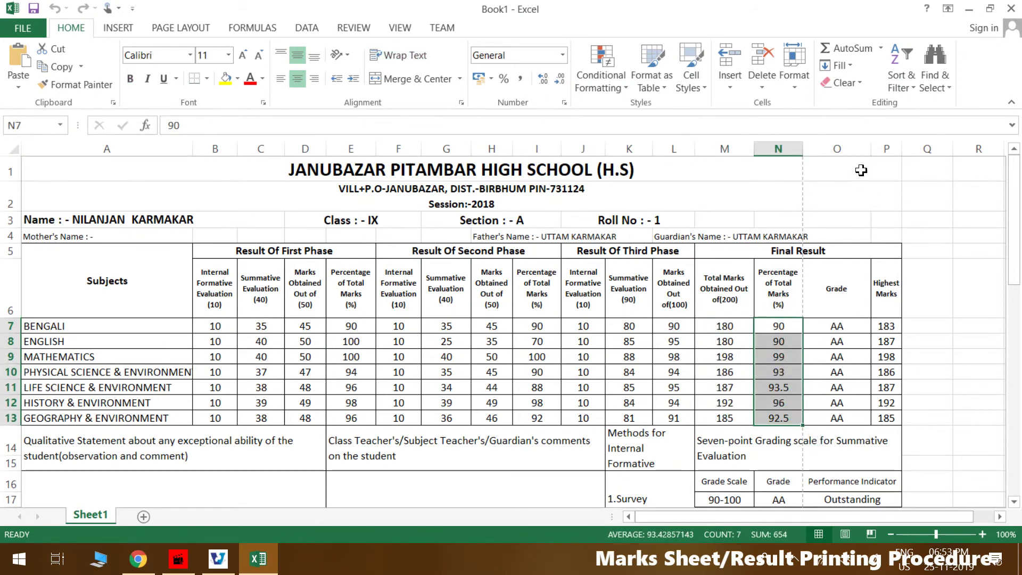
Step: Narrow the Grade column slightly, and close the exported workbook along with the Conjugate Mark Sheet form
drag(871, 142, 857, 140)
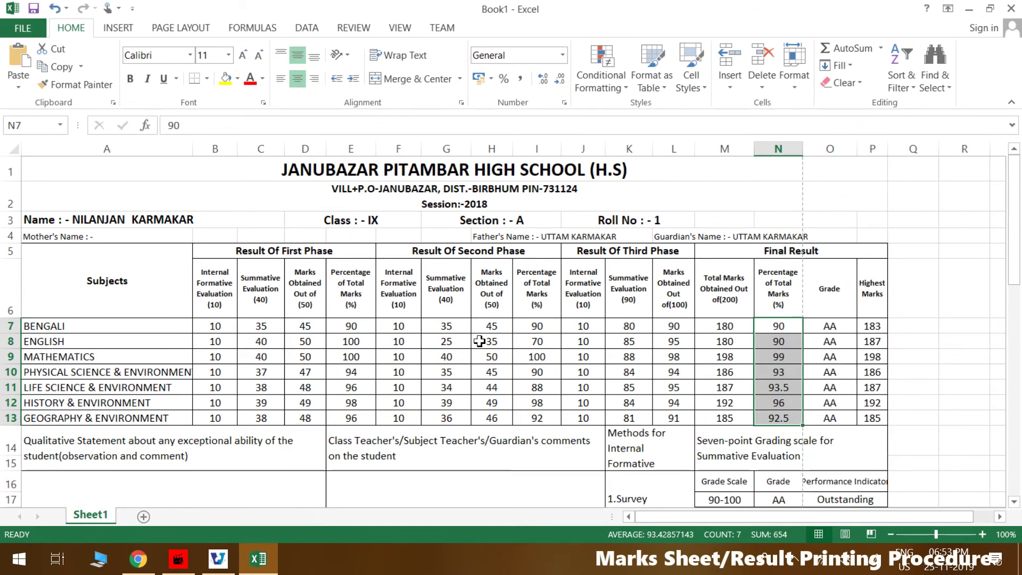
click(1009, 11)
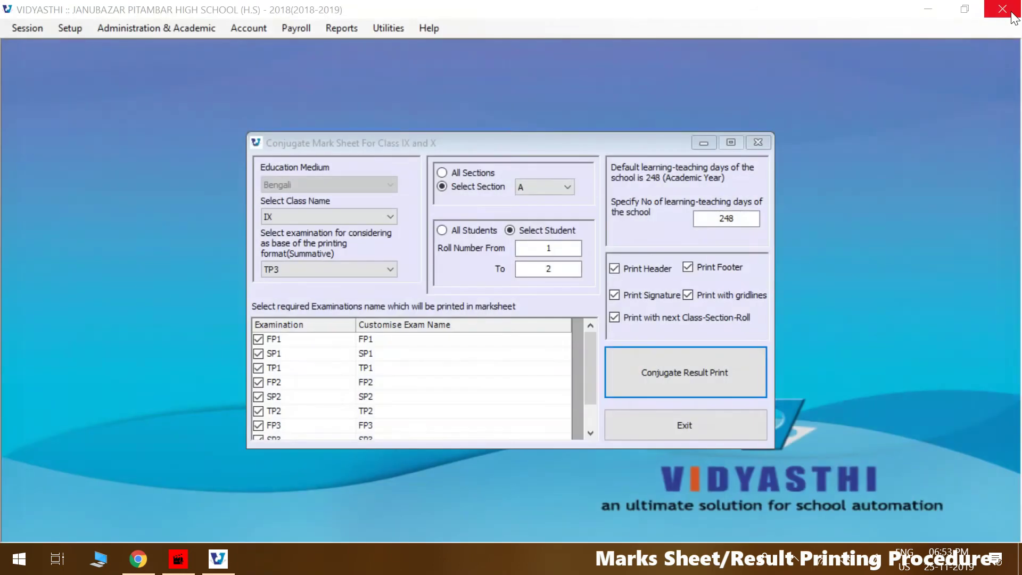
click(759, 143)
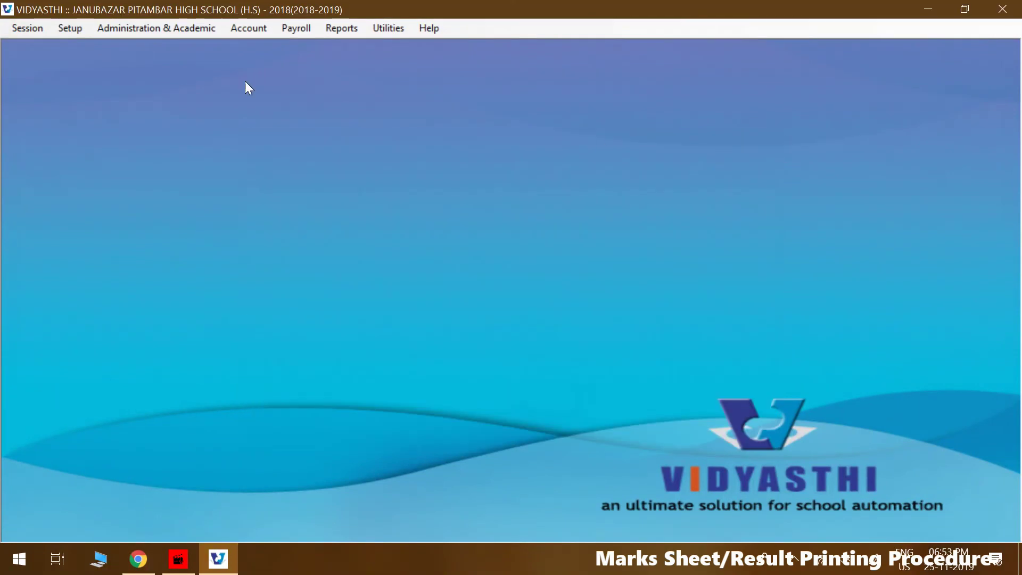
Step: Open the Customized Format (V-VIII) progress report form
click(165, 30)
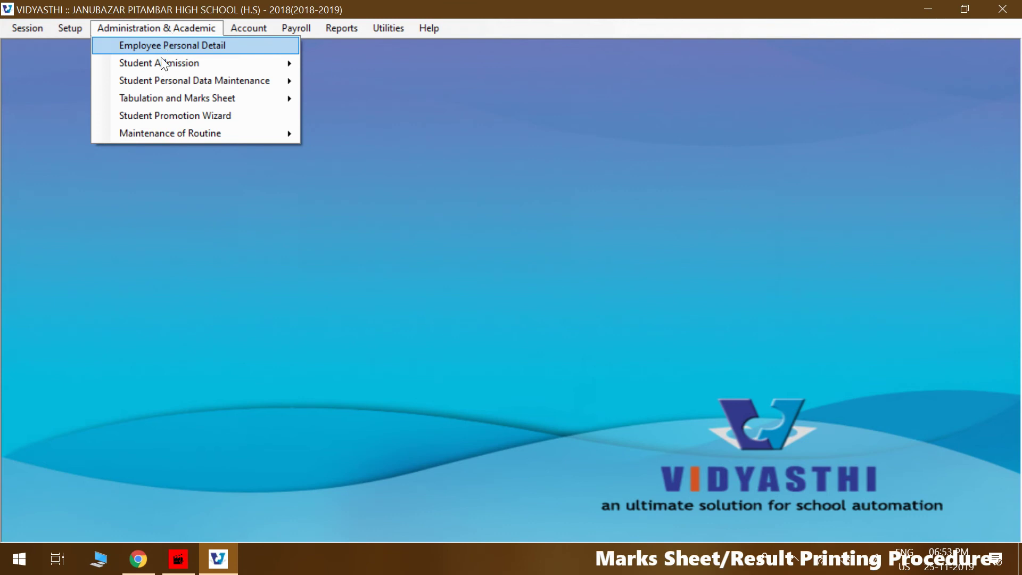
click(164, 99)
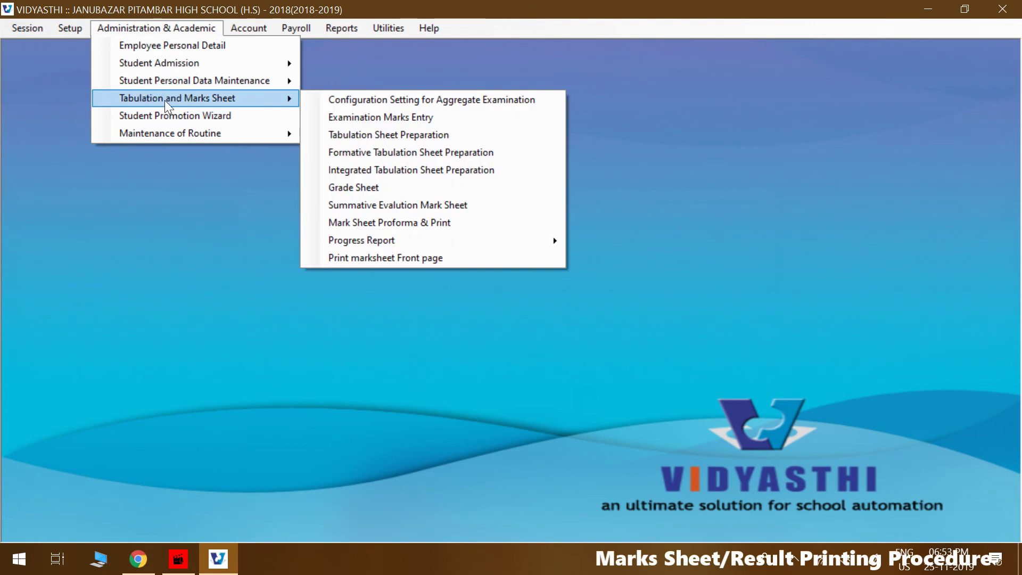
mouse_move(422, 241)
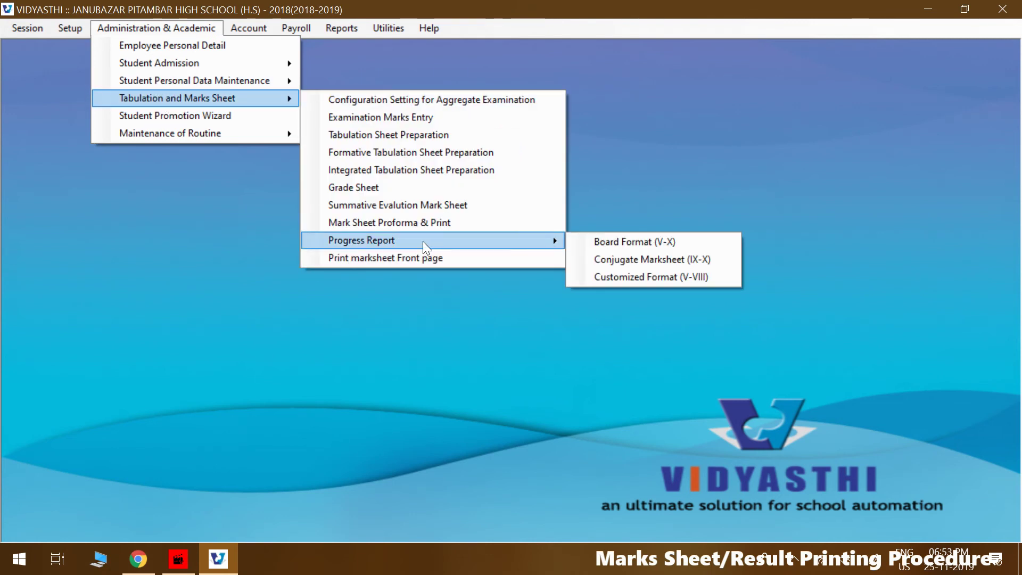
click(662, 277)
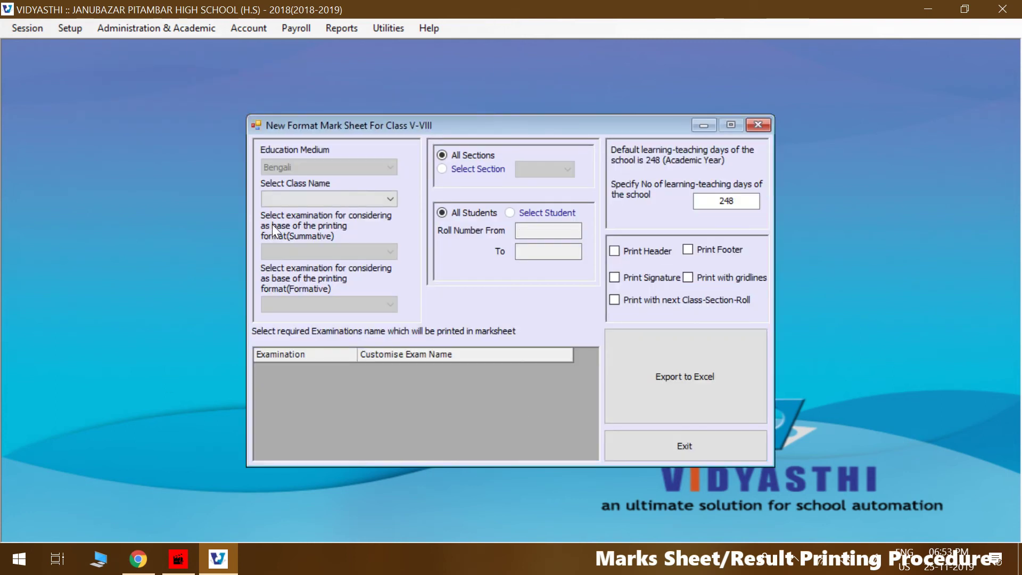
Step: Select class VI with S3 as the summative and F3 as the formative base examination
click(287, 199)
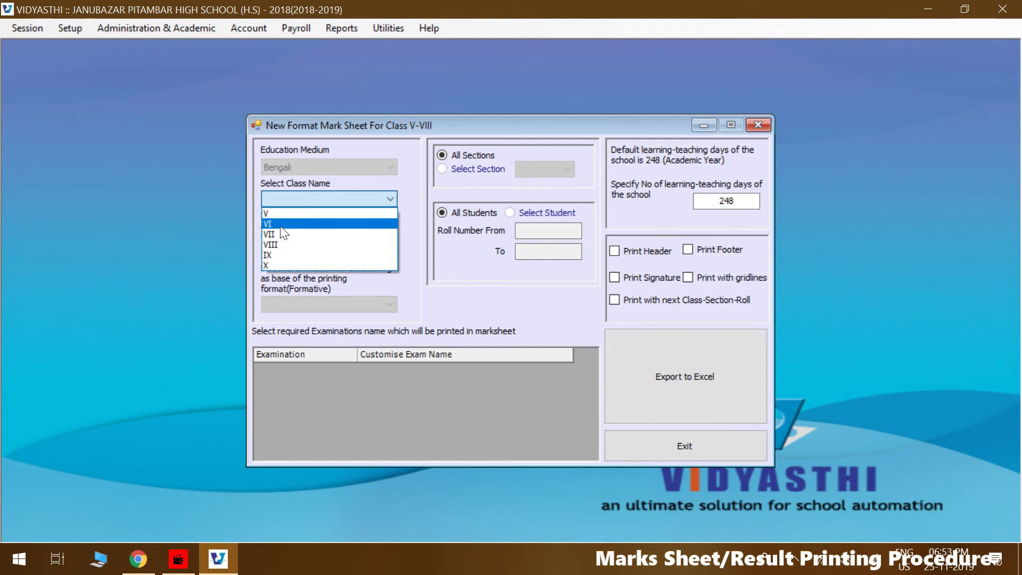
click(280, 224)
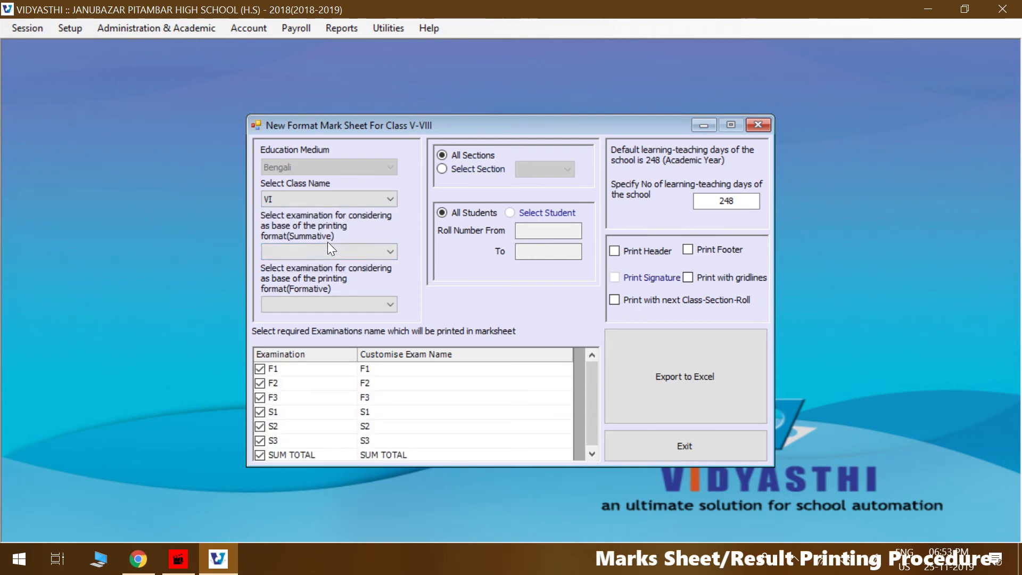
click(327, 250)
click(280, 286)
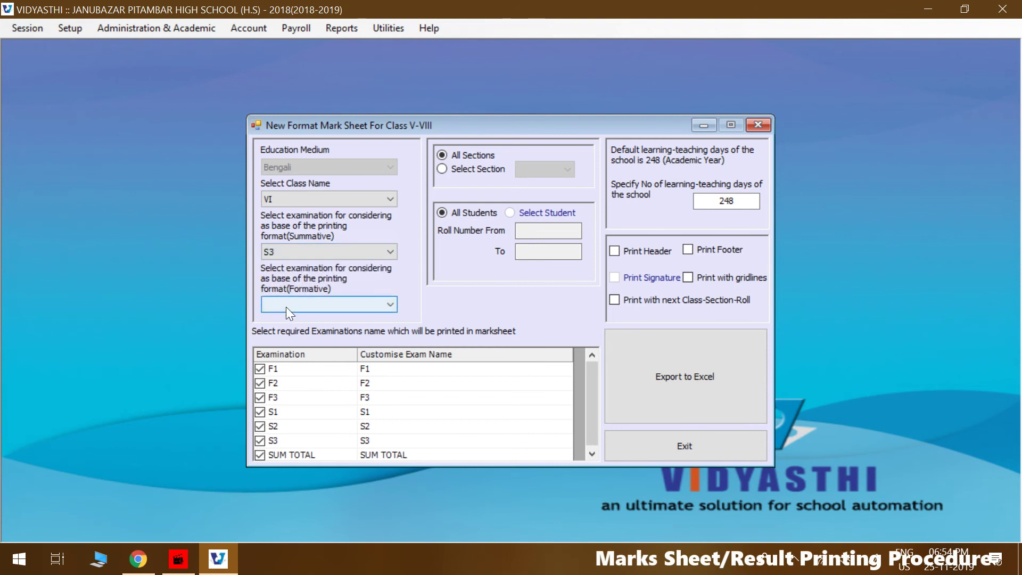
click(286, 306)
click(279, 339)
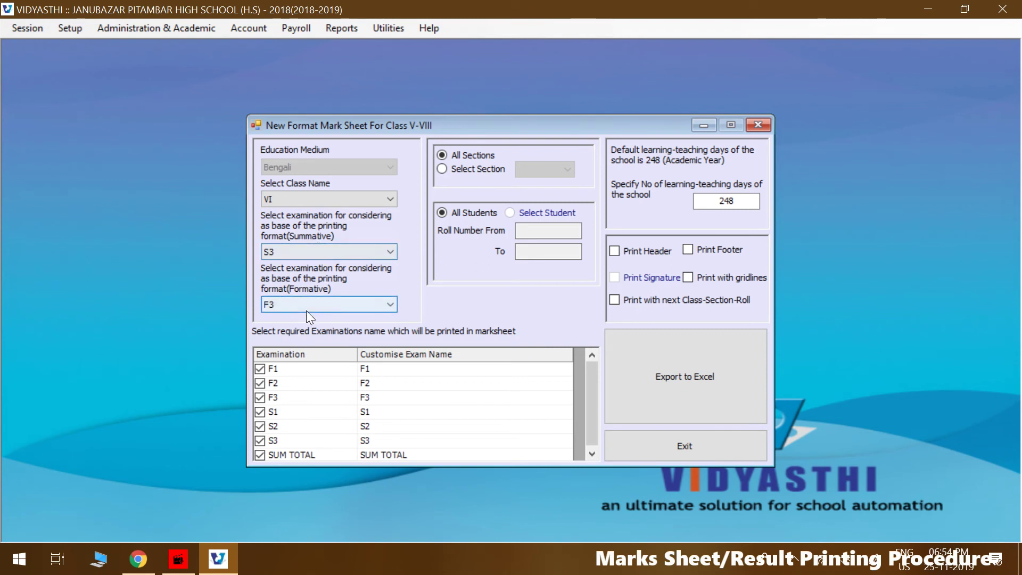
Step: Limit the class VI mark sheet to section A, students with roll numbers 1 to 2
click(478, 170)
click(529, 213)
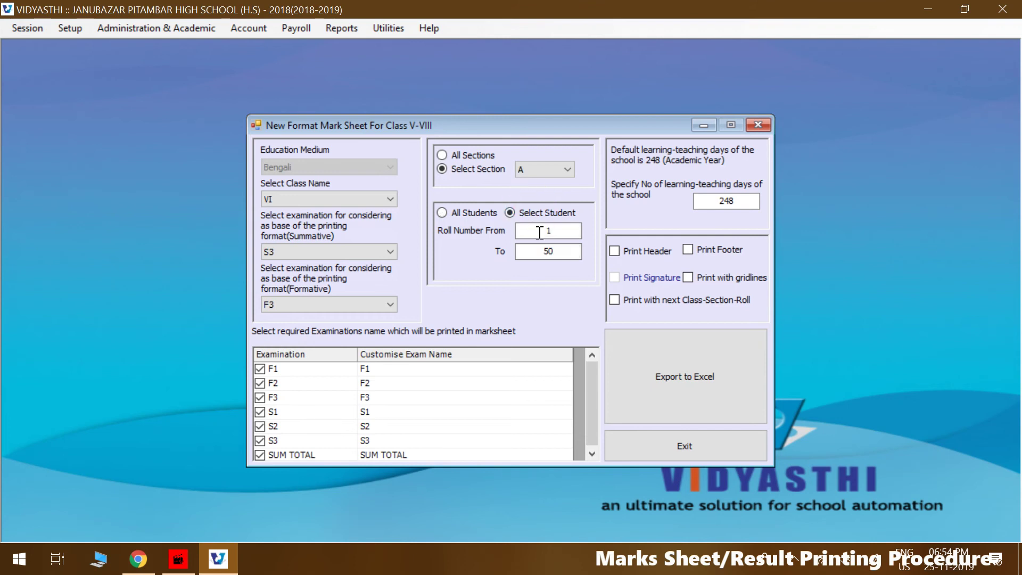
double_click(562, 244)
text(2)
Step: Enable printing of the header, footer, gridlines and next Class-Section-Roll, and export the class VI mark sheet to Excel
click(614, 251)
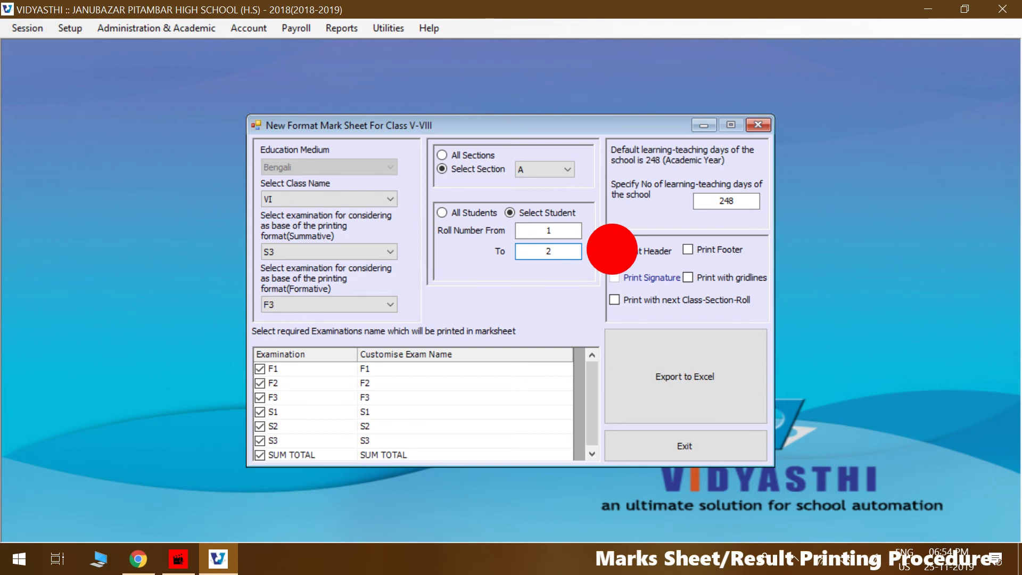
click(688, 278)
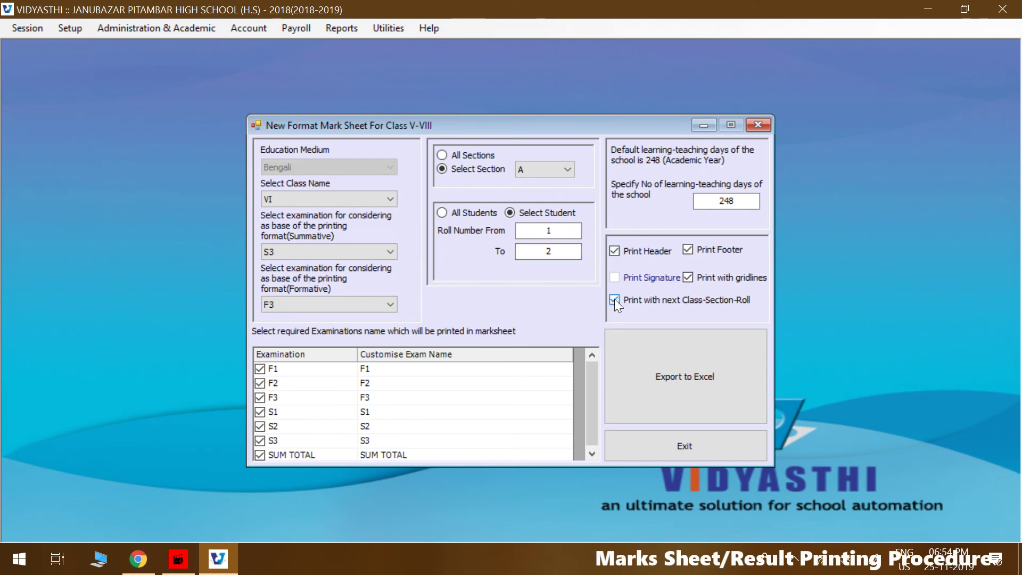
click(688, 375)
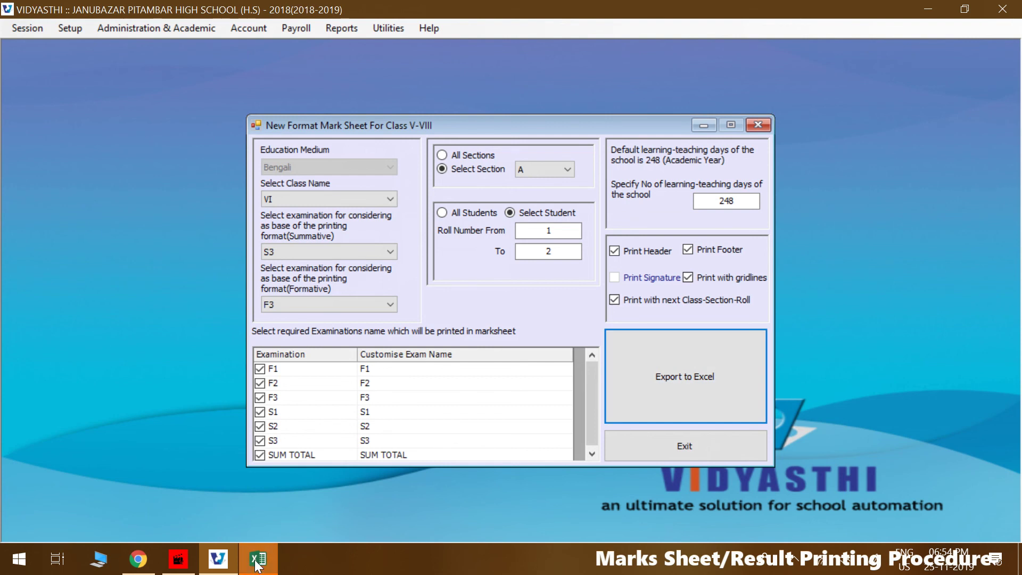
Step: Switch to Excel and examine the class VI report card's formative and summative marks, totals, percentages, grades and highest marks
click(256, 563)
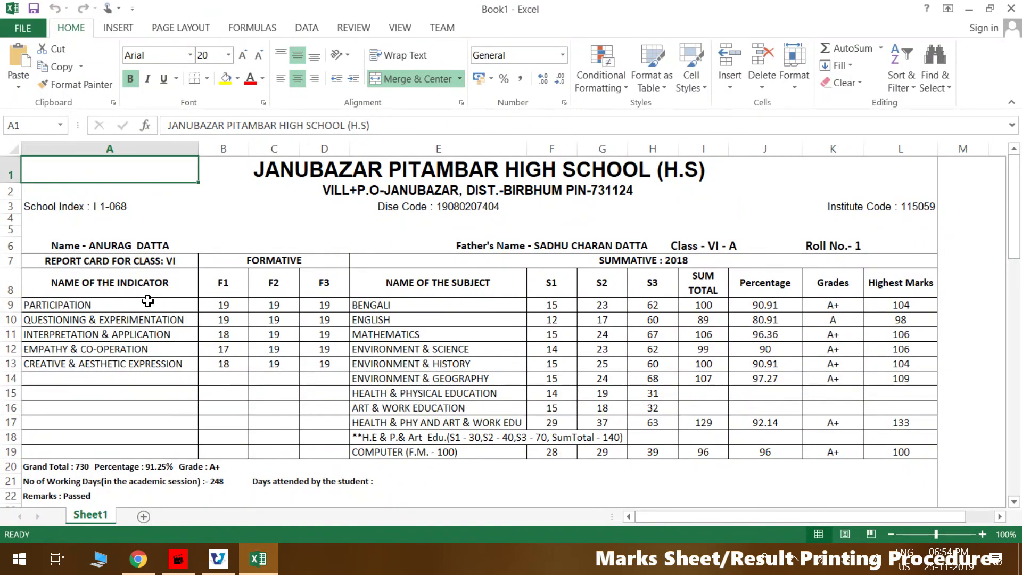
drag(223, 319, 223, 363)
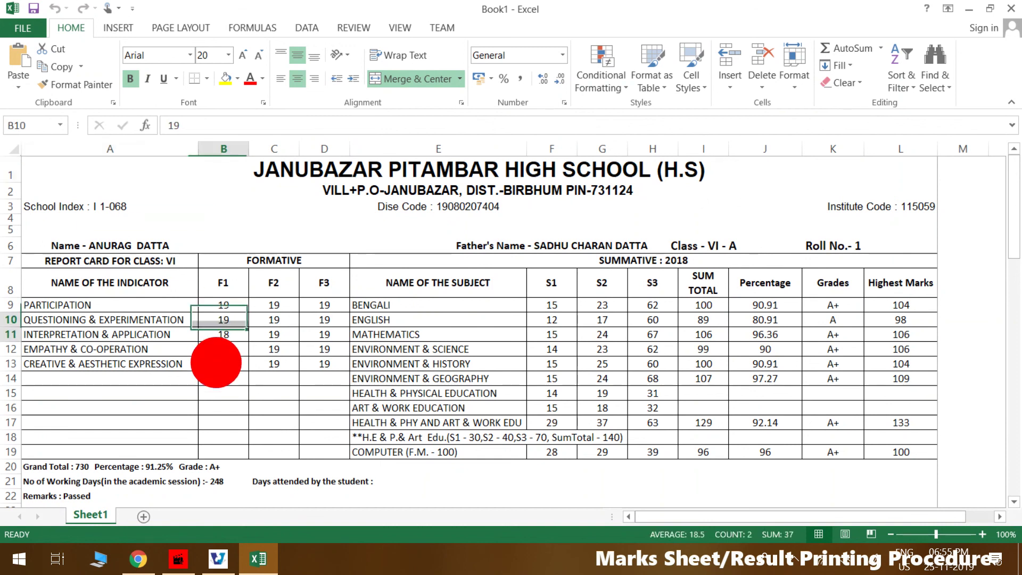
drag(534, 311, 653, 319)
click(711, 306)
drag(714, 300, 764, 395)
drag(830, 308, 835, 367)
drag(903, 305, 915, 396)
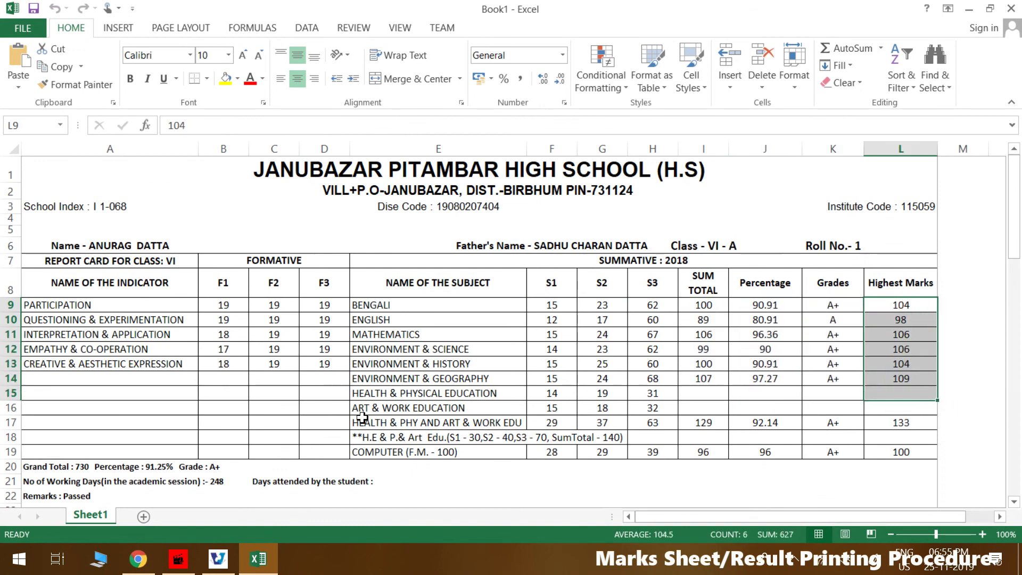
Step: Examine the report card's remarks, working days and grand total lines below the marks table
scroll(356, 392, down, 3)
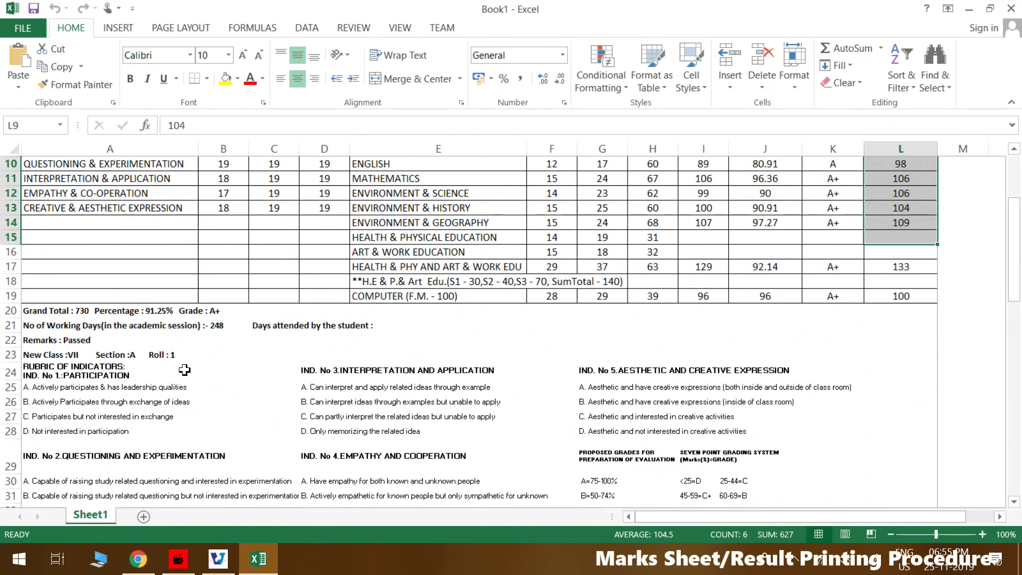
click(46, 338)
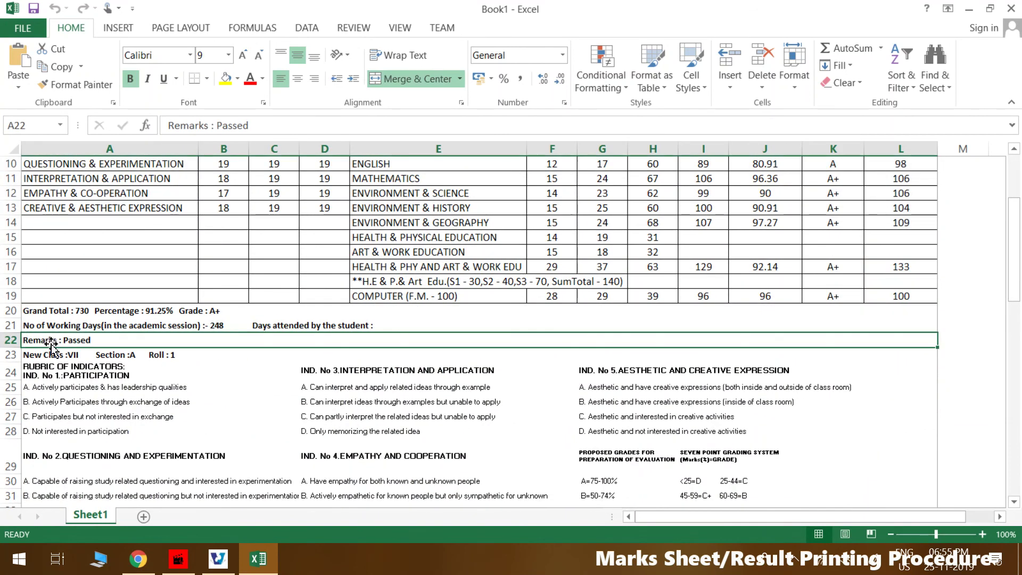
click(280, 326)
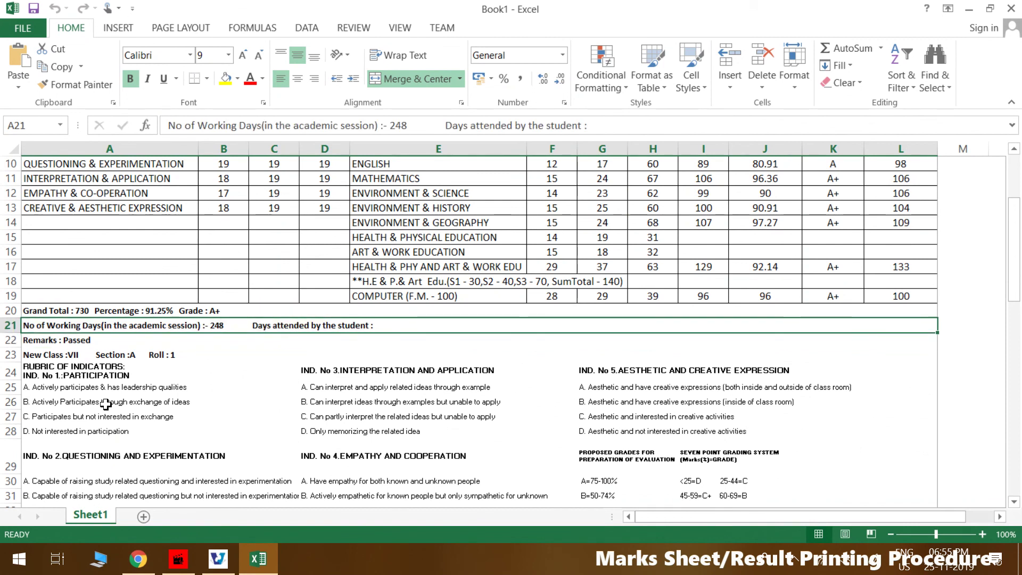
click(95, 313)
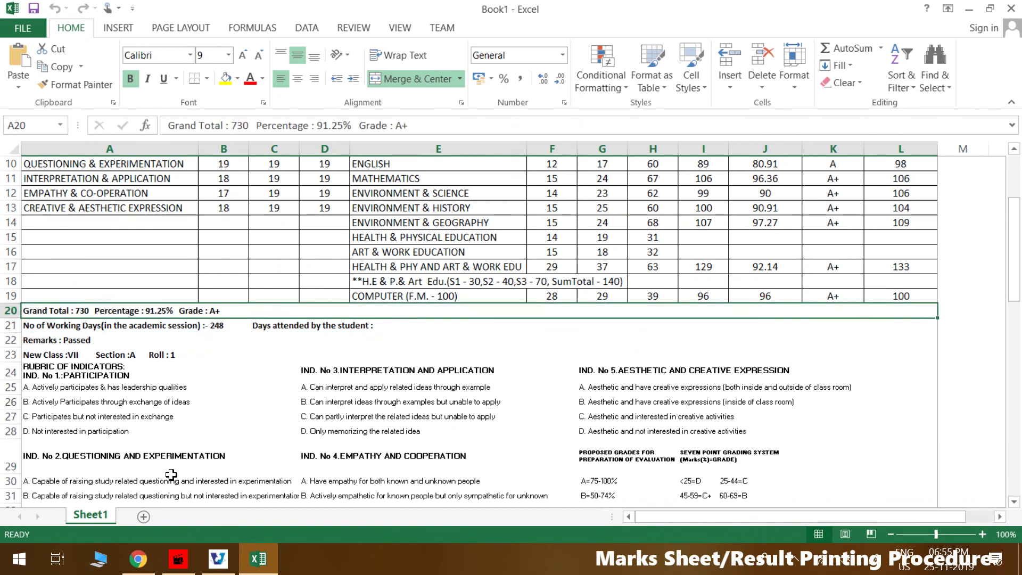
scroll(212, 494, up, 3)
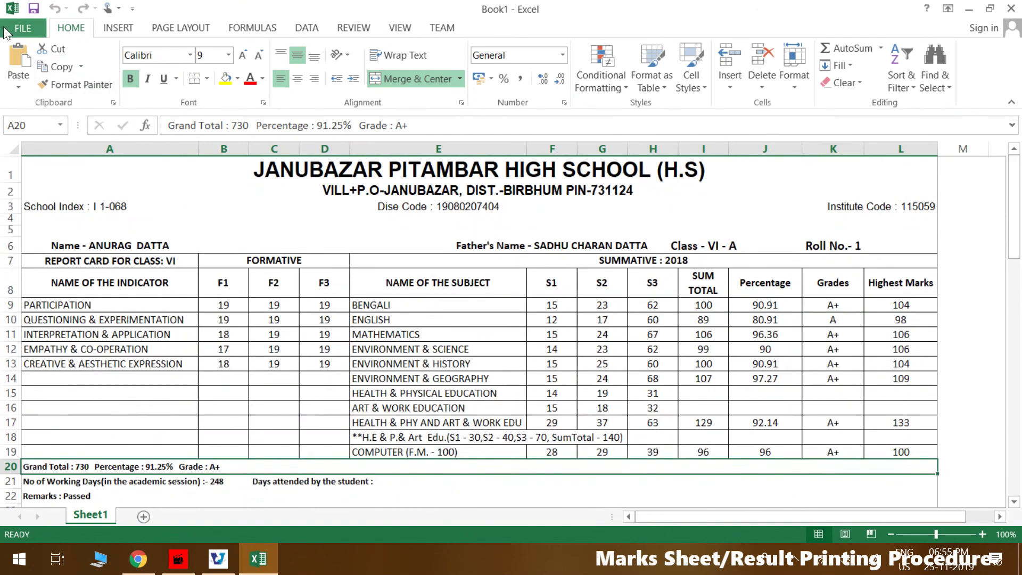
Step: Check the first three pages of the class VI report cards in the print preview, opened from the page setup
click(118, 27)
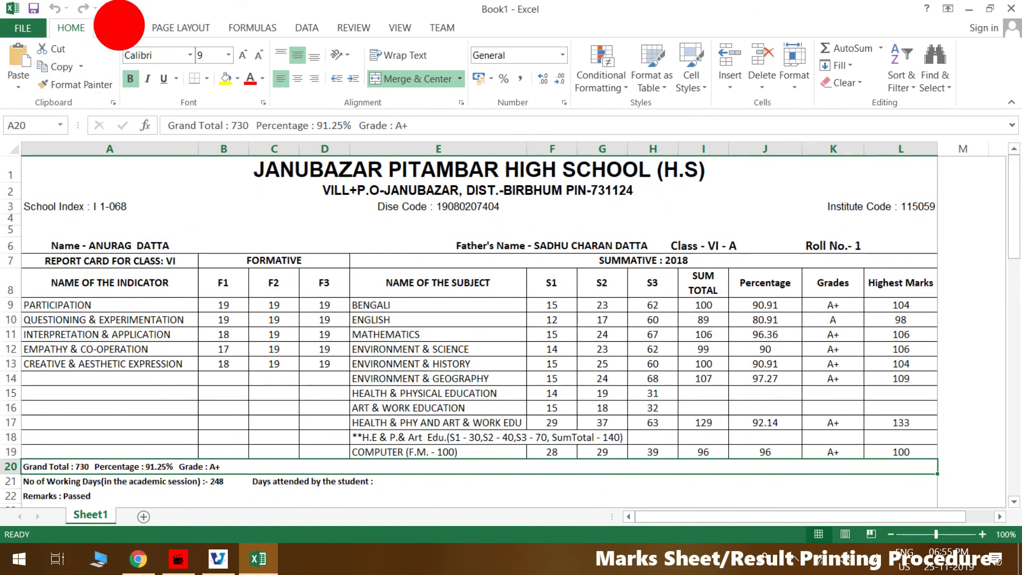
click(180, 28)
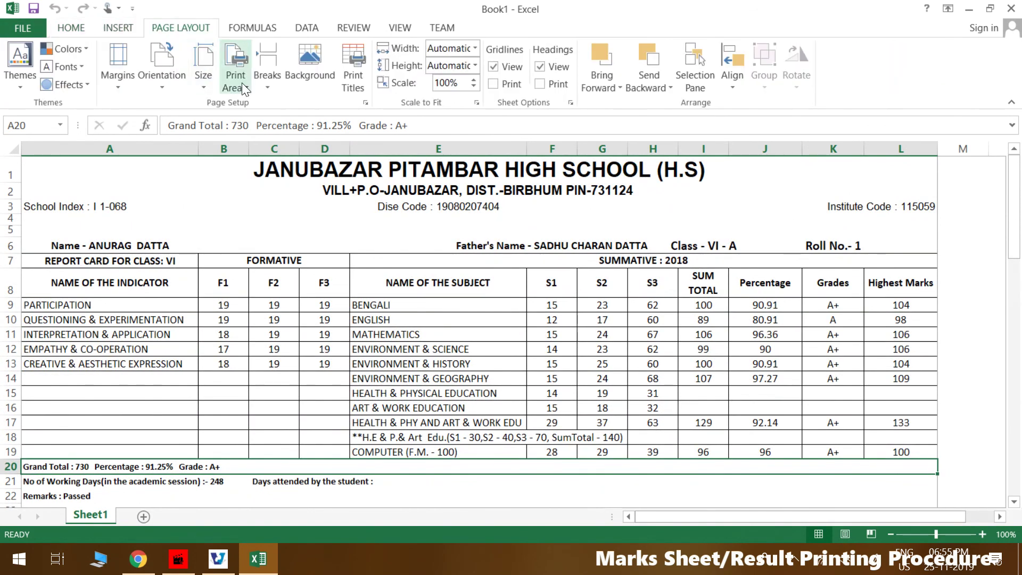
click(366, 104)
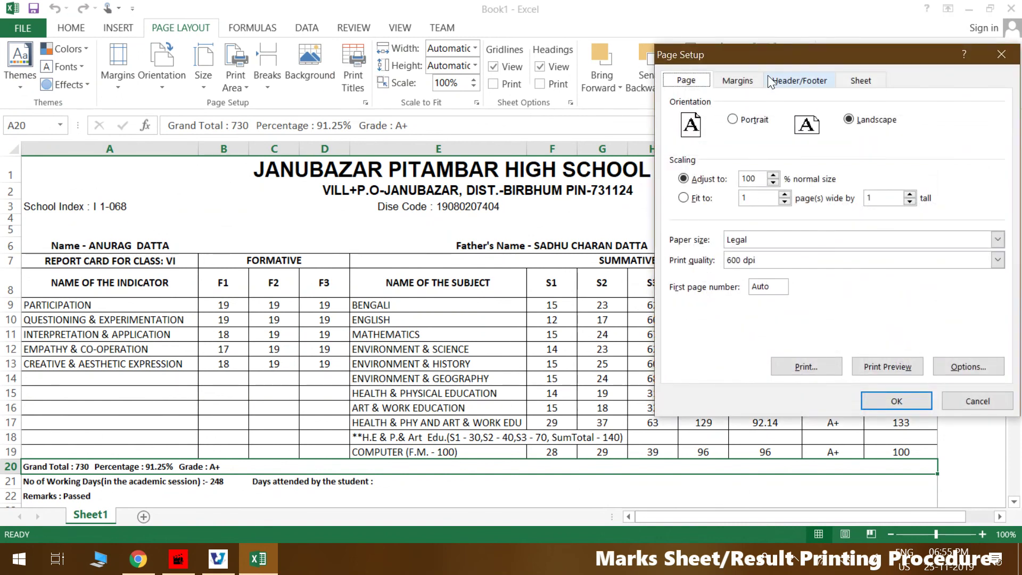
drag(779, 56, 444, 61)
click(563, 368)
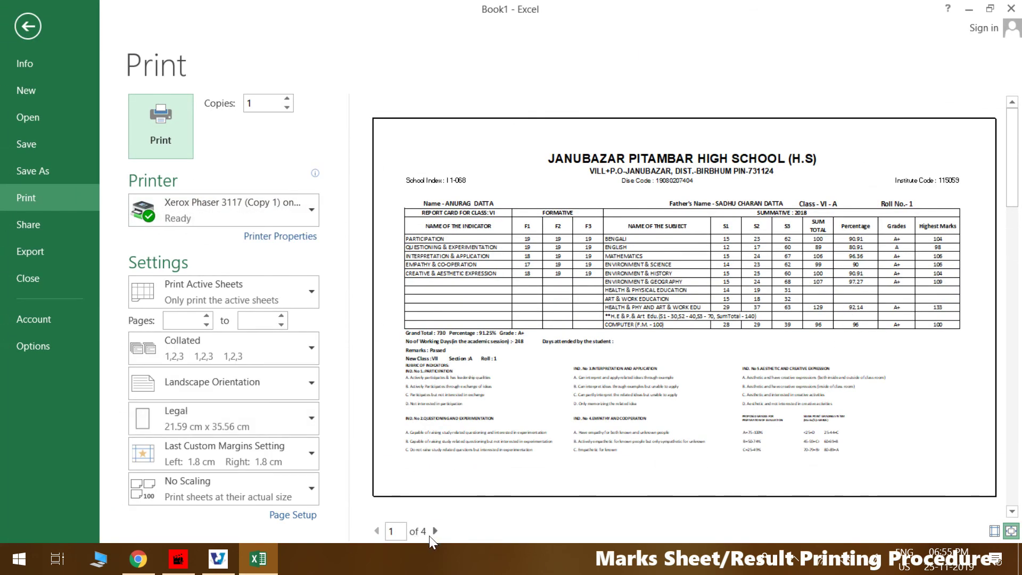
click(435, 531)
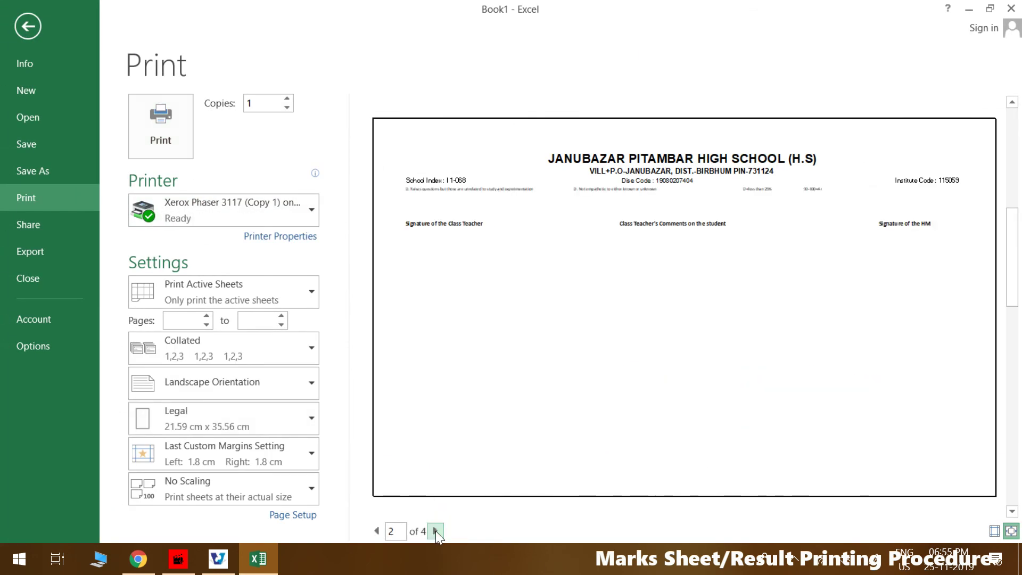
click(435, 531)
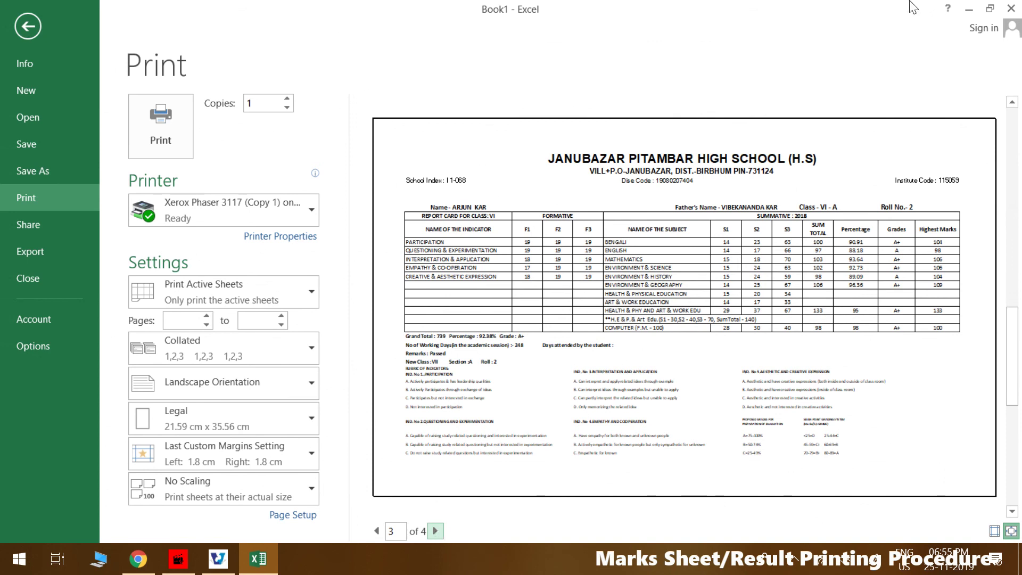
Step: Close the exported class VI report card workbook
click(1011, 8)
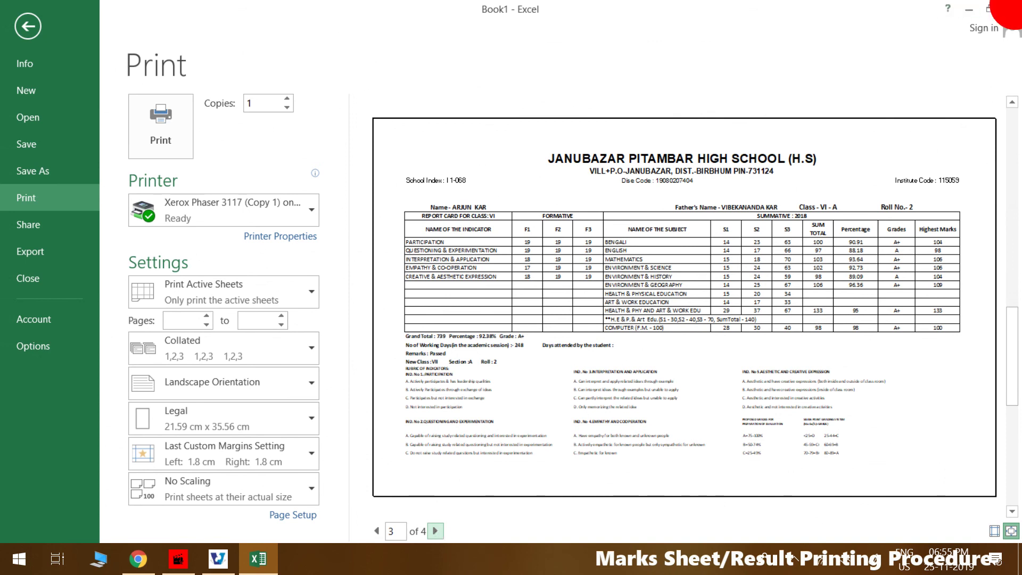